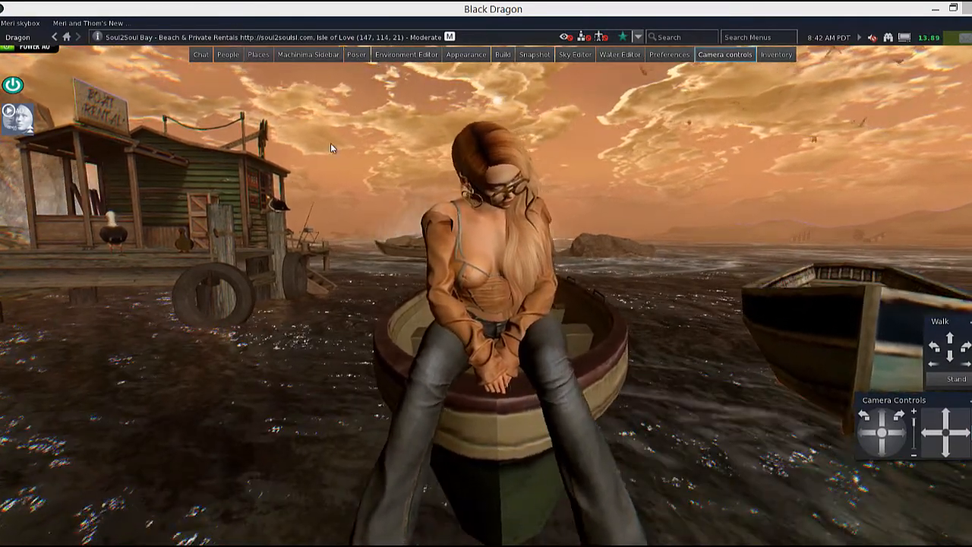
Inspect the toolbar button options and the Toolbar Buttons window, then close them.
{"action": "right_click", "coordinate": [354, 55]}
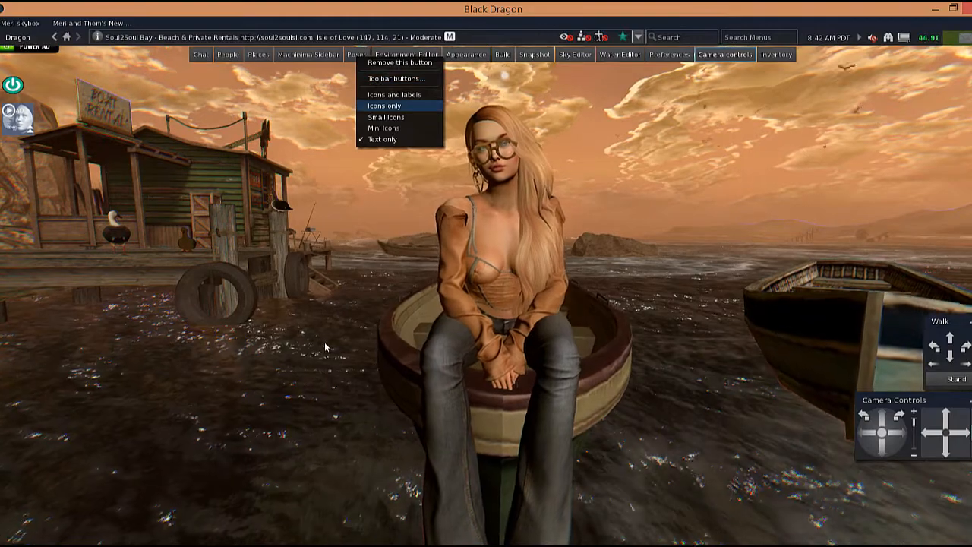
{"action": "left_click", "coordinate": [324, 342]}
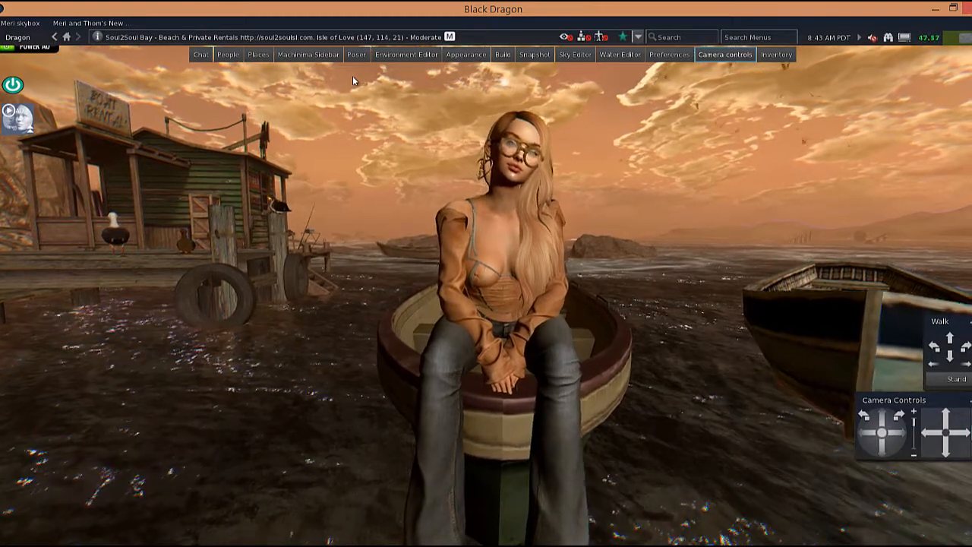
{"action": "left_click", "coordinate": [21, 38]}
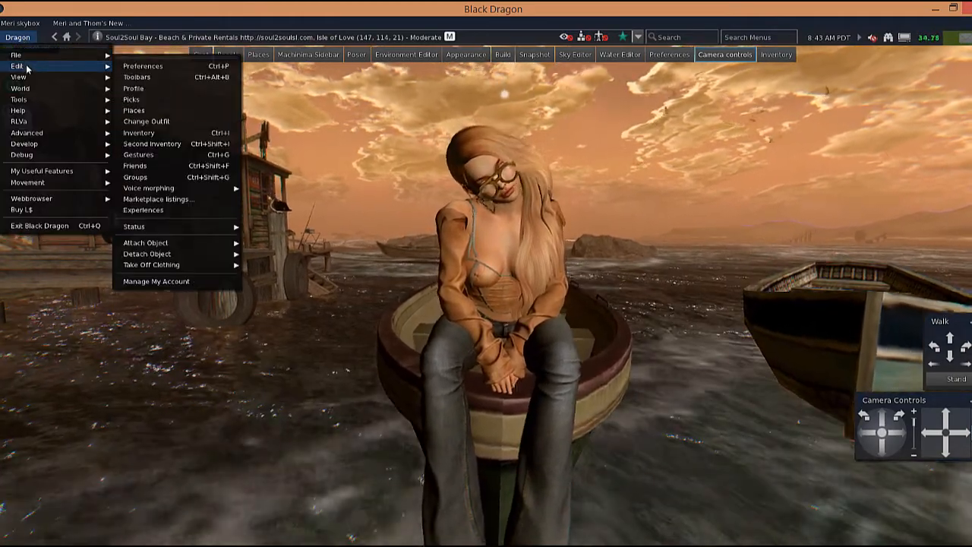
{"action": "mouse_move", "coordinate": [30, 79]}
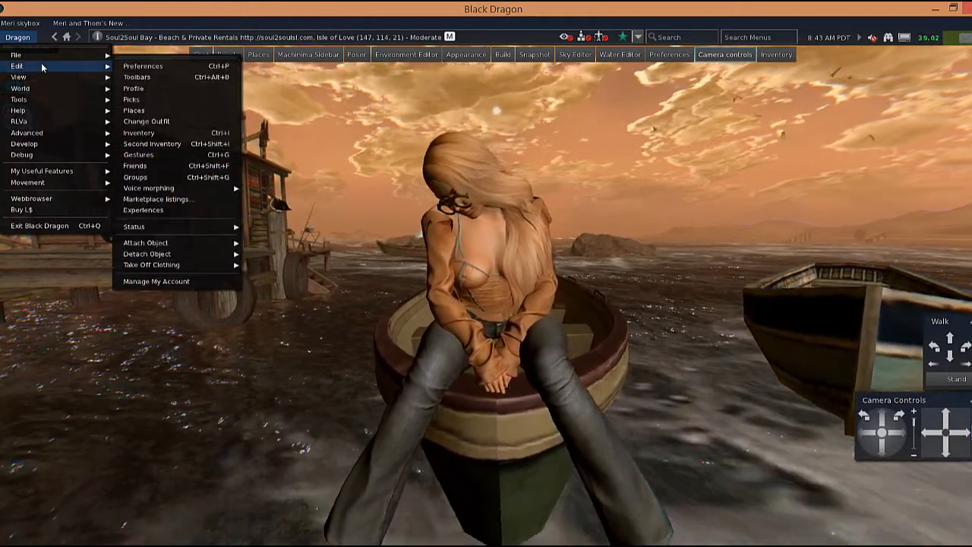
{"action": "left_click", "coordinate": [137, 78]}
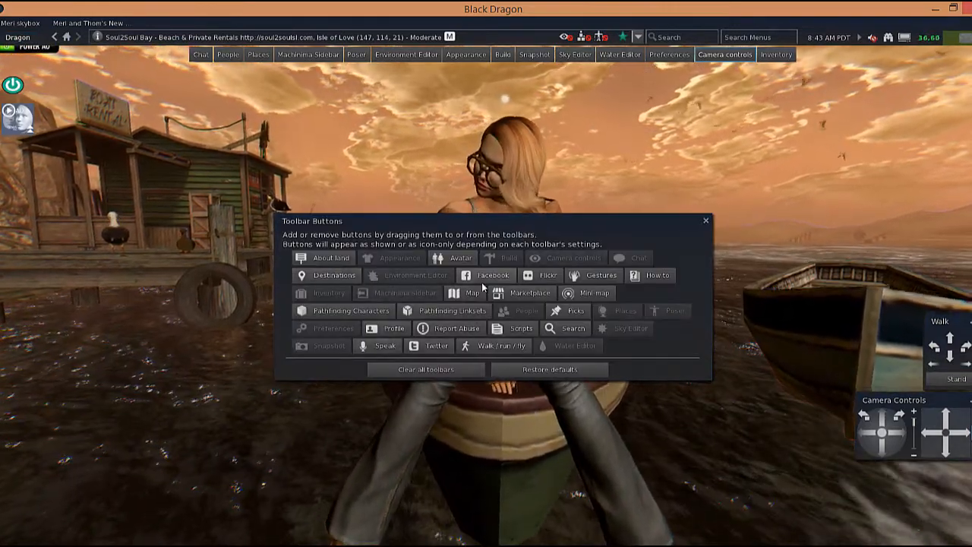
{"action": "left_click", "coordinate": [706, 222]}
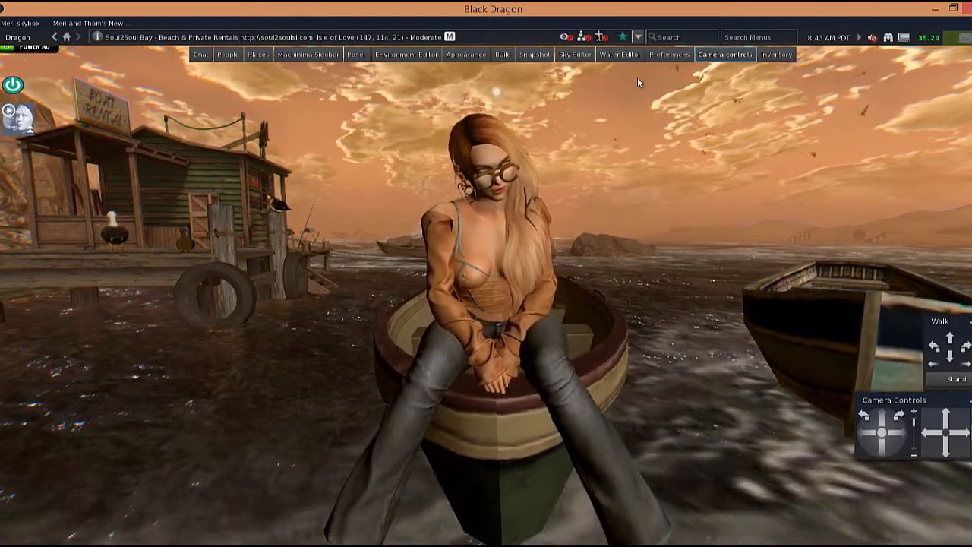
Open Preferences and switch to the Display section.
{"action": "left_click", "coordinate": [14, 37]}
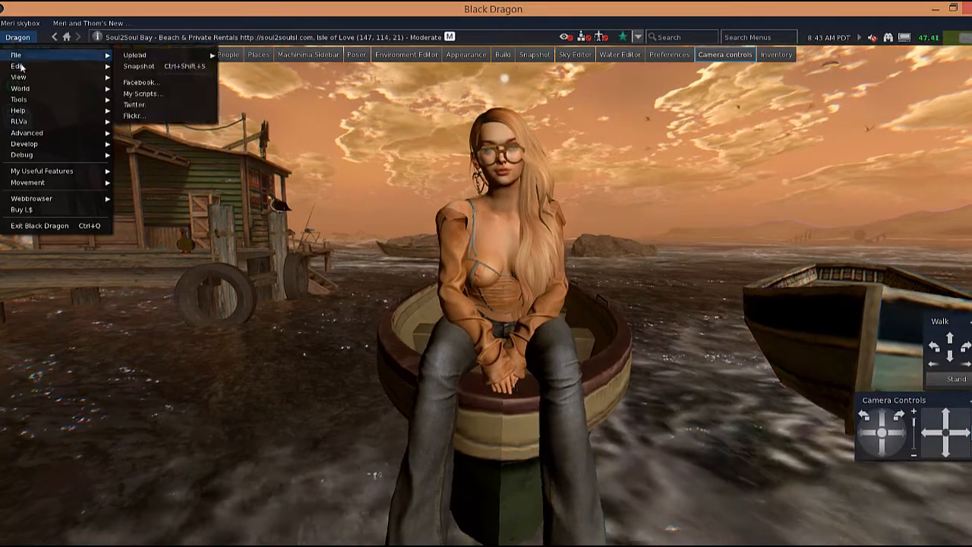
{"action": "left_click", "coordinate": [143, 66]}
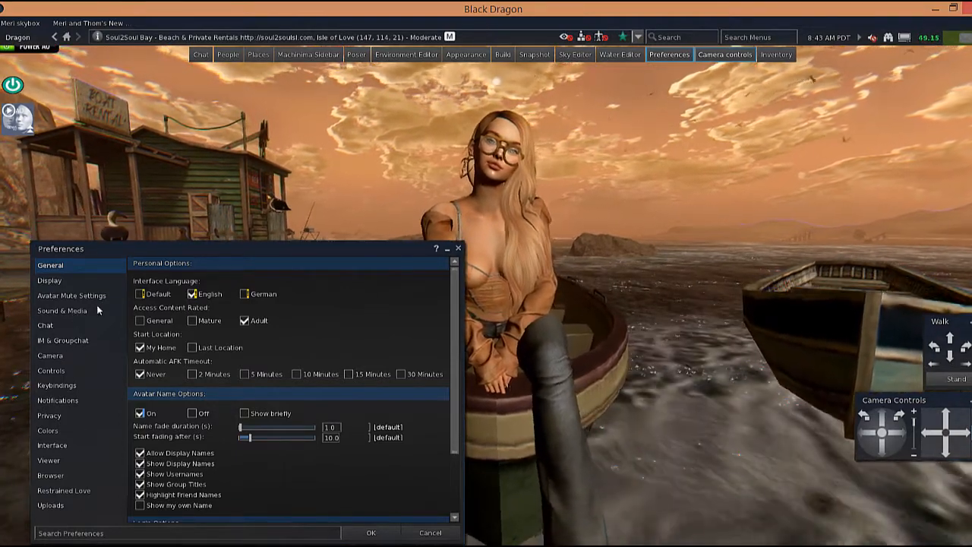
{"action": "left_click", "coordinate": [61, 281]}
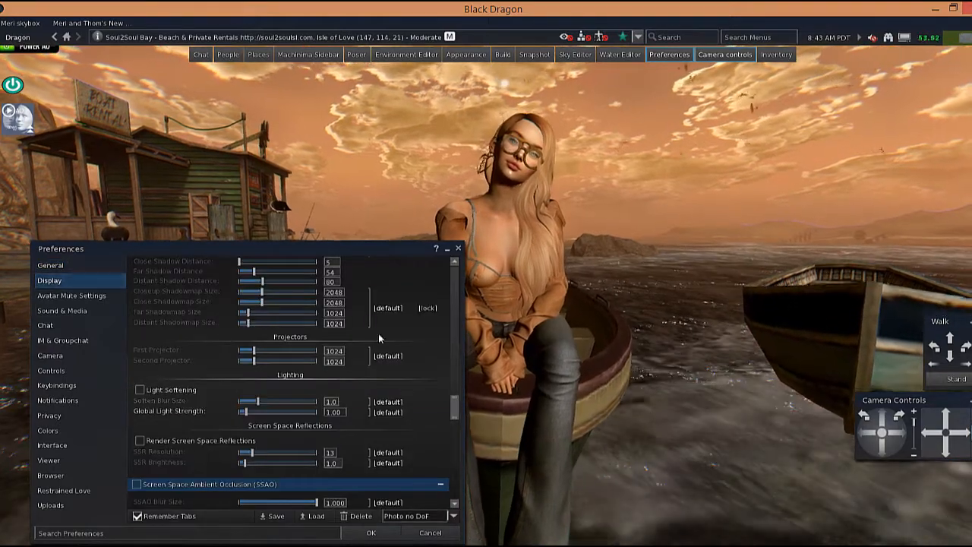
Turn Use Dynamic Level of Detail on and off again under Quality Options.
{"action": "left_click_drag", "start_coordinate": [456, 413], "coordinate": [457, 299]}
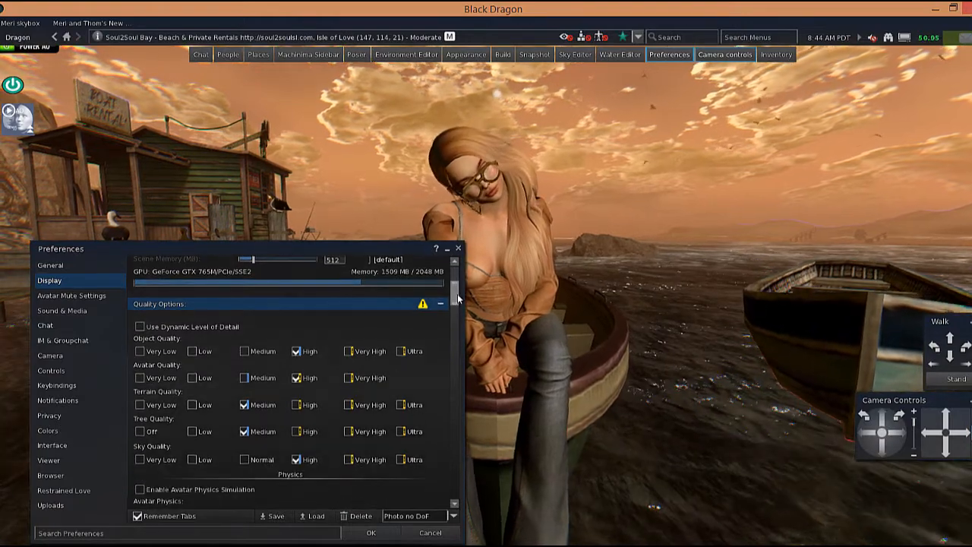
{"action": "scroll", "coordinate": [458, 298], "scroll_direction": "down", "scroll_amount": 1}
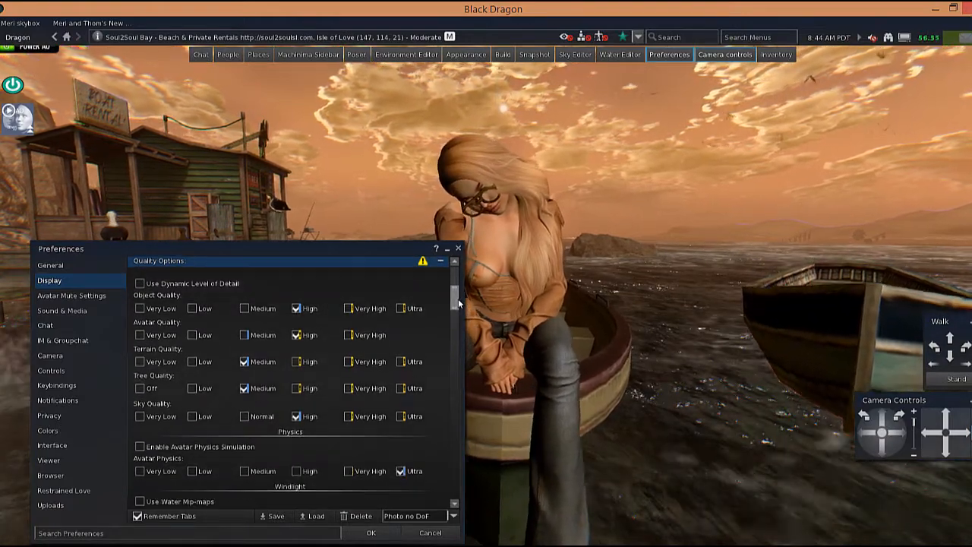
{"action": "left_click", "coordinate": [140, 284]}
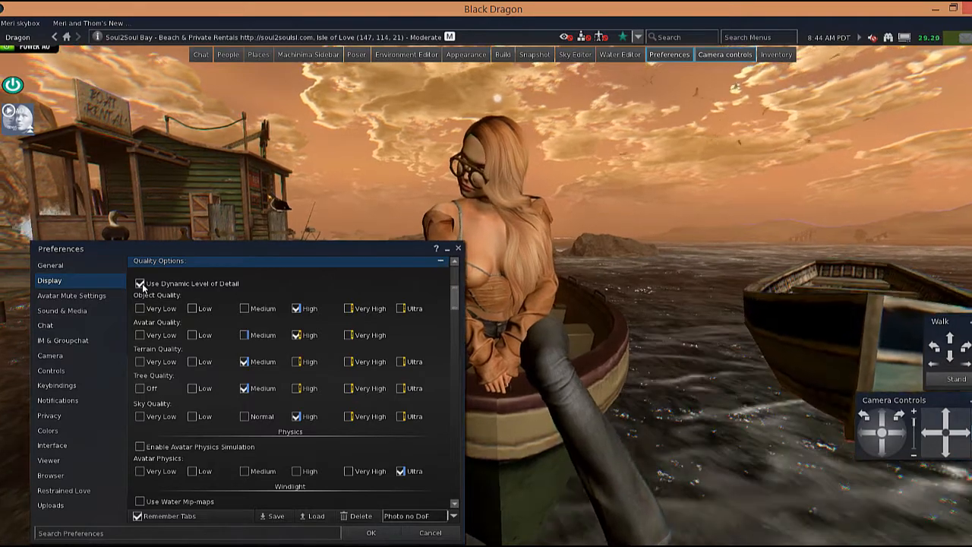
{"action": "left_click", "coordinate": [142, 285]}
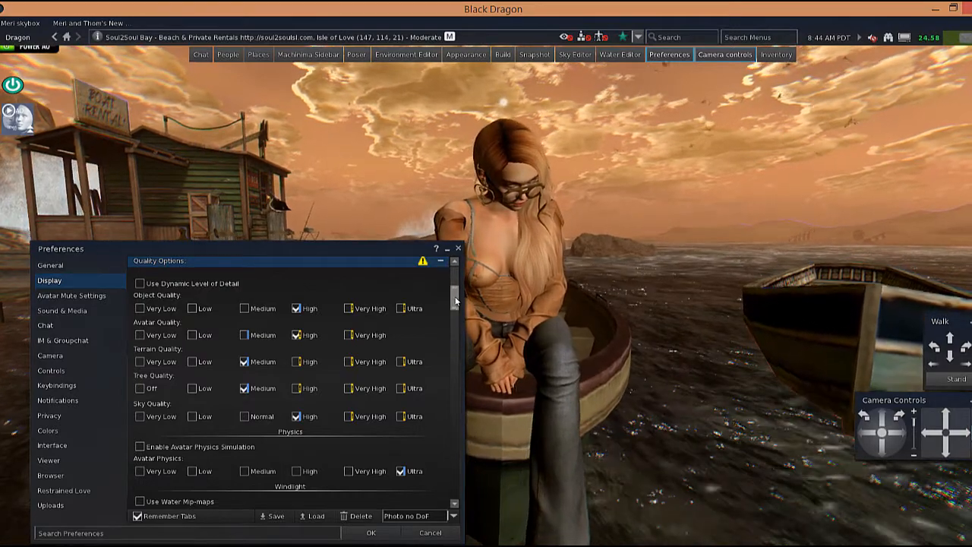
Lower the Windlight Options Glow Iterations slider to 1.
{"action": "scroll", "coordinate": [456, 302], "scroll_direction": "down", "scroll_amount": 2}
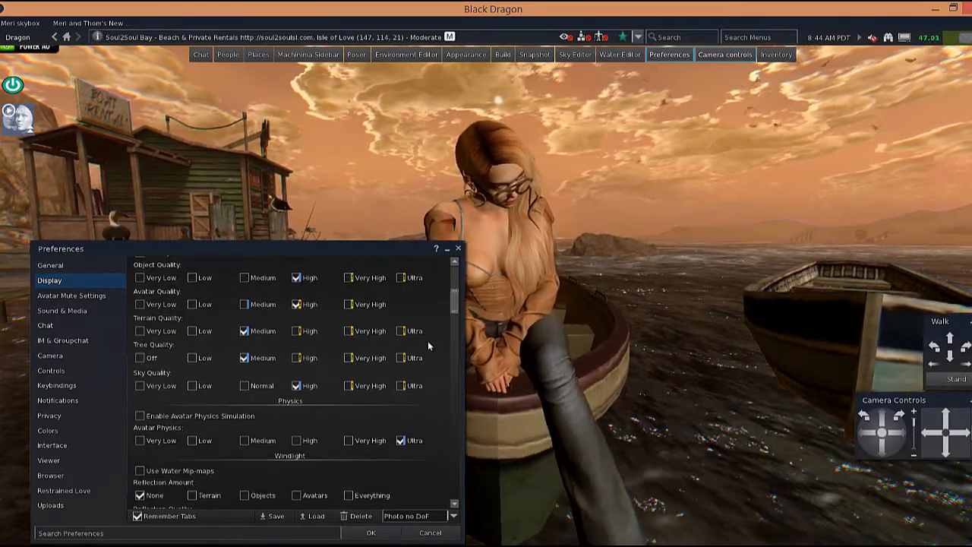
{"action": "scroll", "coordinate": [454, 318], "scroll_direction": "down", "scroll_amount": 3}
{"action": "scroll", "coordinate": [454, 318], "scroll_direction": "down", "scroll_amount": 2}
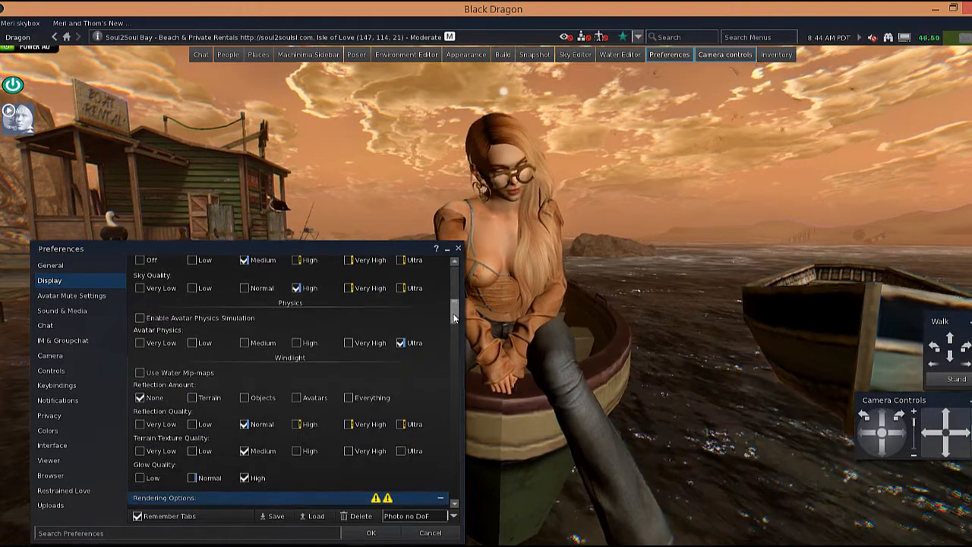
{"action": "scroll", "coordinate": [454, 320], "scroll_direction": "down", "scroll_amount": 1}
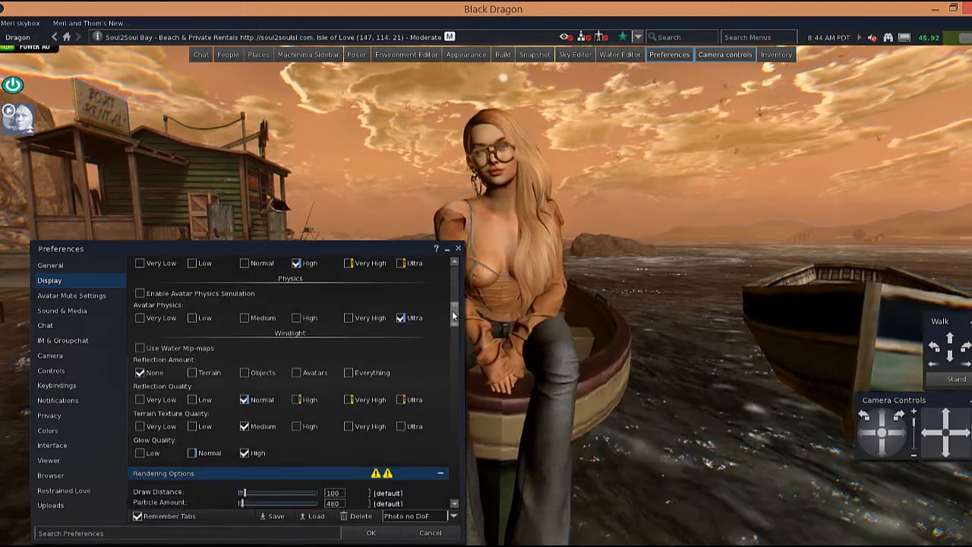
{"action": "scroll", "coordinate": [454, 317], "scroll_direction": "down", "scroll_amount": 3}
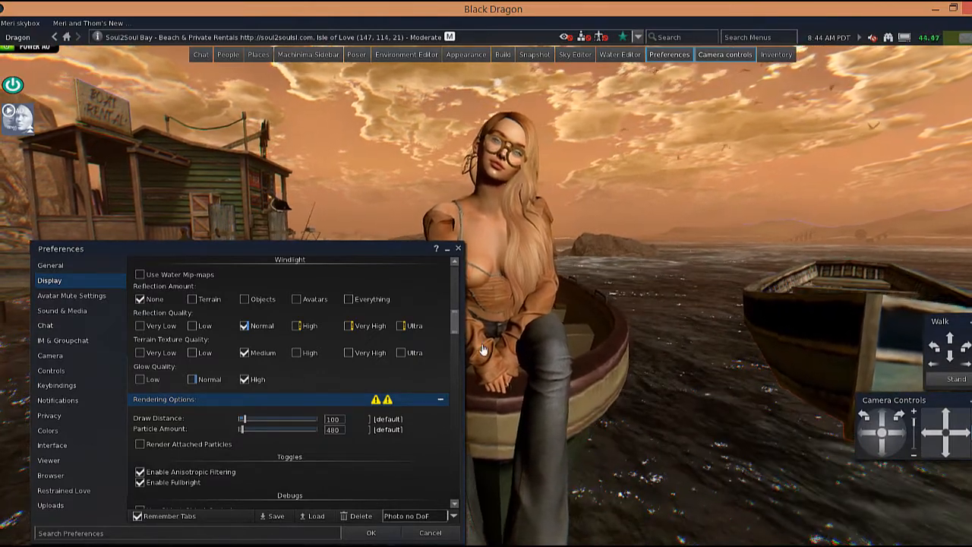
{"action": "scroll", "coordinate": [456, 326], "scroll_direction": "down", "scroll_amount": 1}
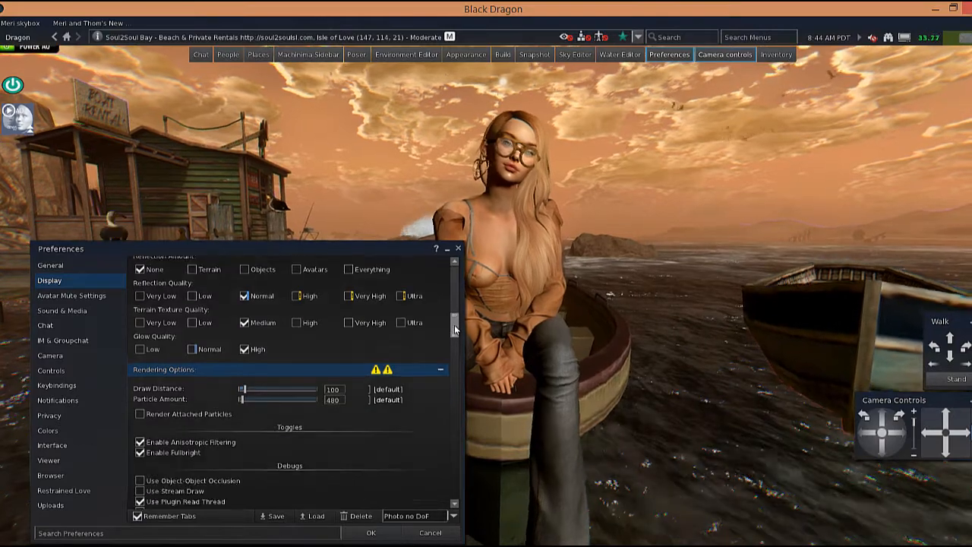
{"action": "left_click_drag", "start_coordinate": [456, 328], "coordinate": [456, 344]}
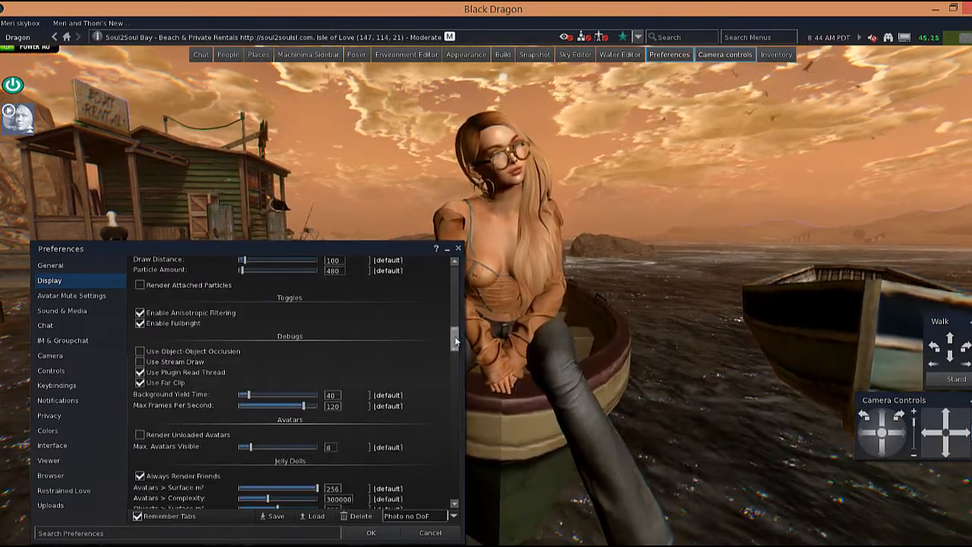
{"action": "scroll", "coordinate": [456, 344], "scroll_direction": "down", "scroll_amount": 1}
{"action": "scroll", "coordinate": [455, 344], "scroll_direction": "down", "scroll_amount": 3}
{"action": "scroll", "coordinate": [274, 325], "scroll_direction": "down", "scroll_amount": 3}
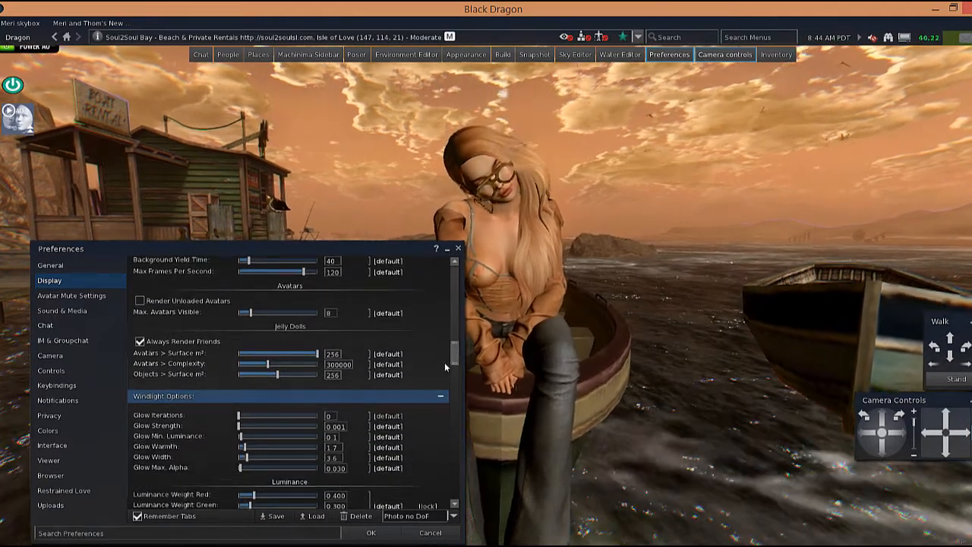
{"action": "left_click_drag", "start_coordinate": [456, 361], "coordinate": [456, 373]}
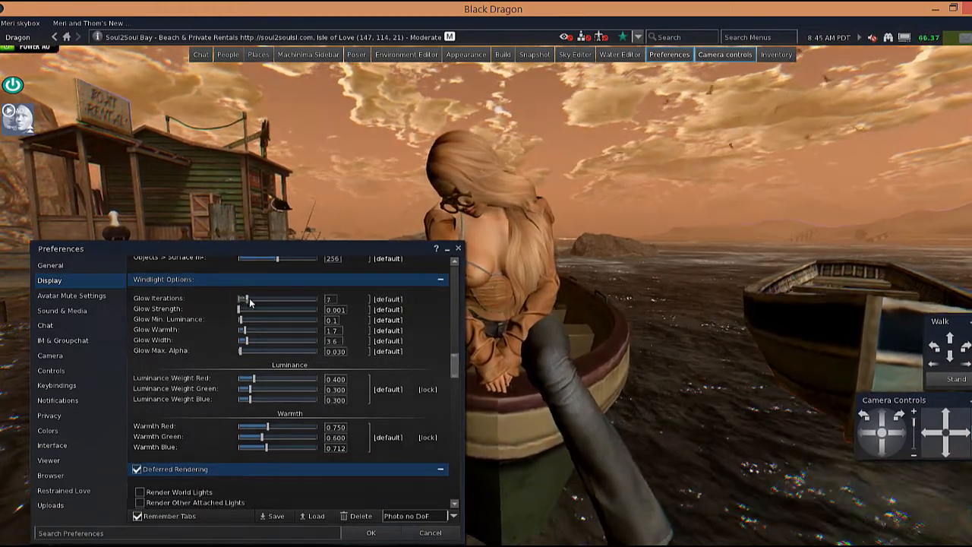
{"action": "mouse_move", "coordinate": [240, 298]}
{"action": "left_mouse_down"}
{"action": "mouse_move", "coordinate": [256, 301]}
{"action": "mouse_move", "coordinate": [233, 302]}
{"action": "mouse_move", "coordinate": [258, 298]}
{"action": "mouse_move", "coordinate": [239, 301]}
{"action": "mouse_move", "coordinate": [260, 310]}
{"action": "mouse_move", "coordinate": [240, 313]}
{"action": "left_mouse_up"}
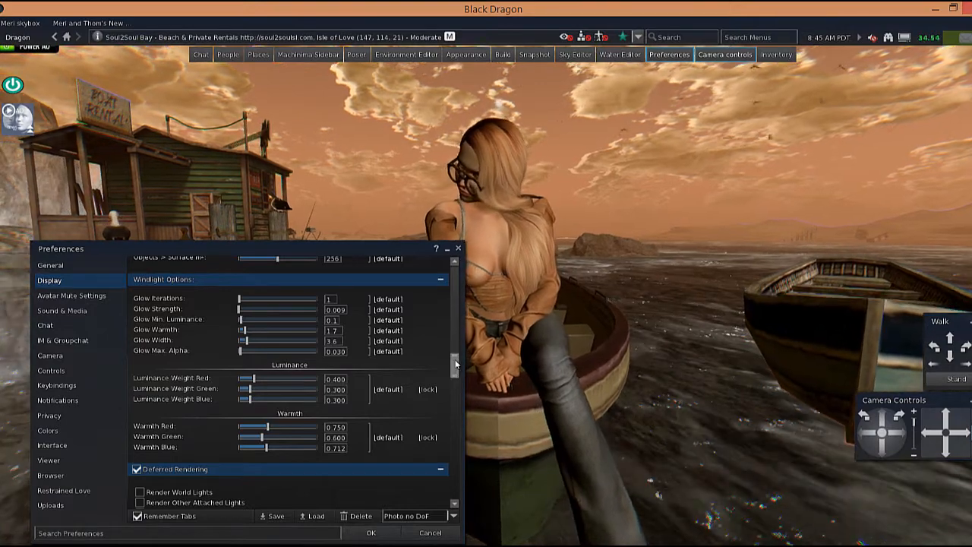
Scroll through the remaining Display settings from Deferred Rendering down to Vignette.
{"action": "scroll", "coordinate": [456, 370], "scroll_direction": "down", "scroll_amount": 3}
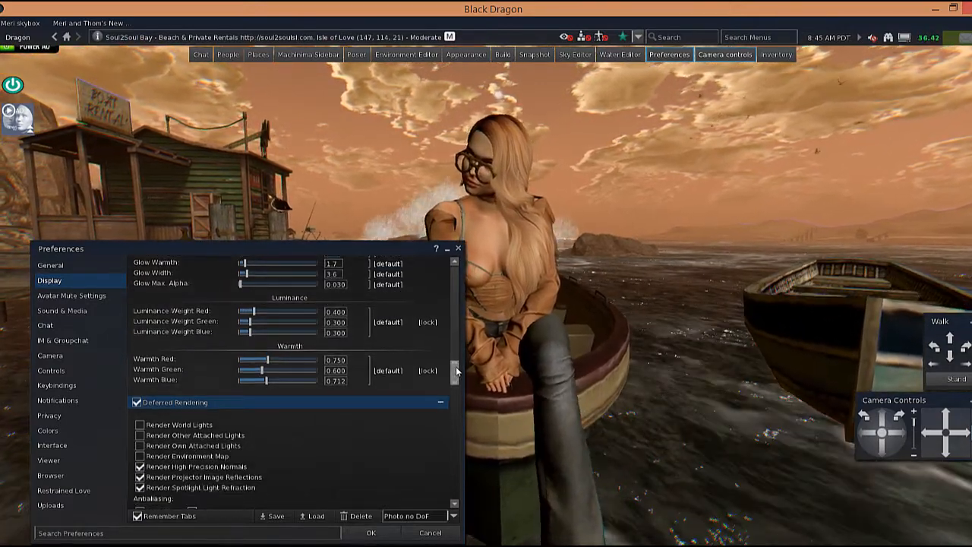
{"action": "left_click_drag", "start_coordinate": [455, 366], "coordinate": [455, 357]}
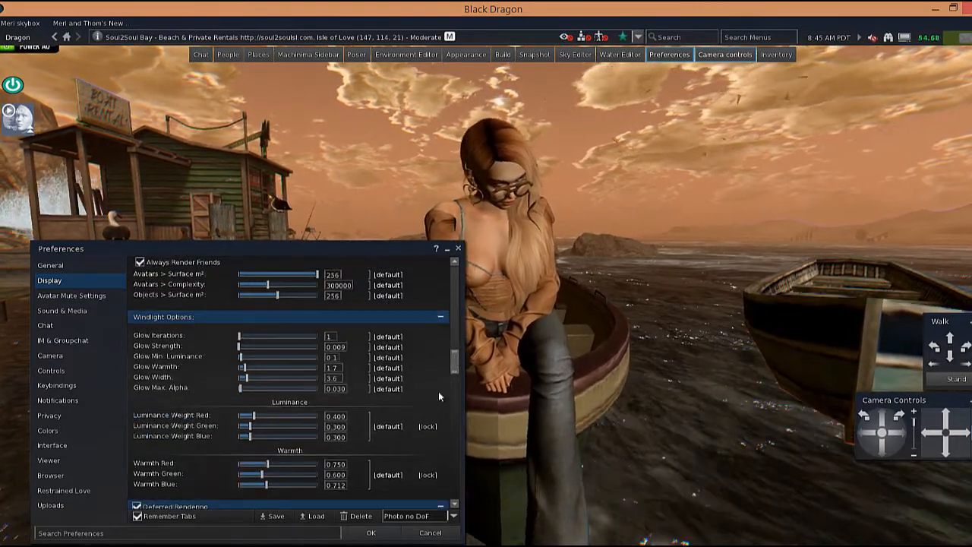
{"action": "left_click_drag", "start_coordinate": [456, 361], "coordinate": [456, 386]}
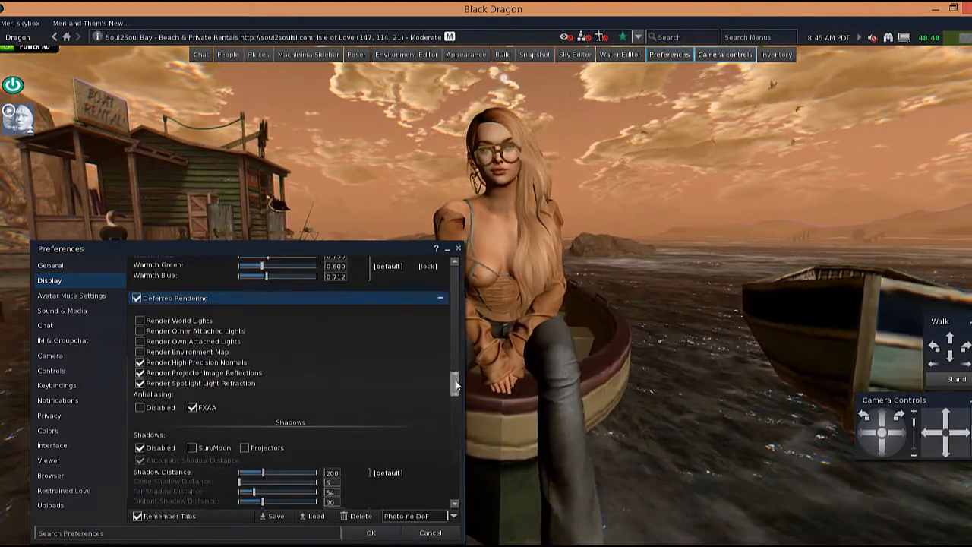
{"action": "left_click_drag", "start_coordinate": [456, 386], "coordinate": [458, 397]}
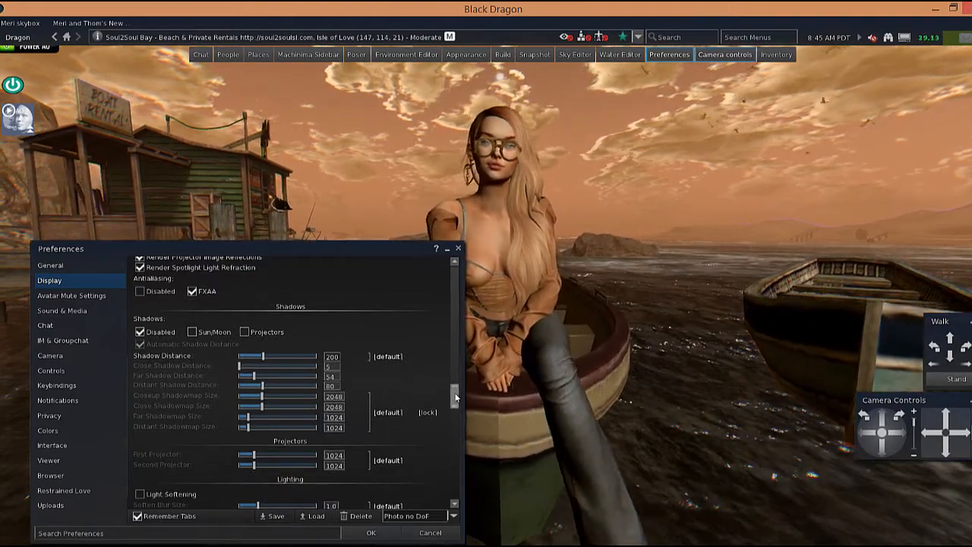
{"action": "left_click_drag", "start_coordinate": [455, 397], "coordinate": [457, 408]}
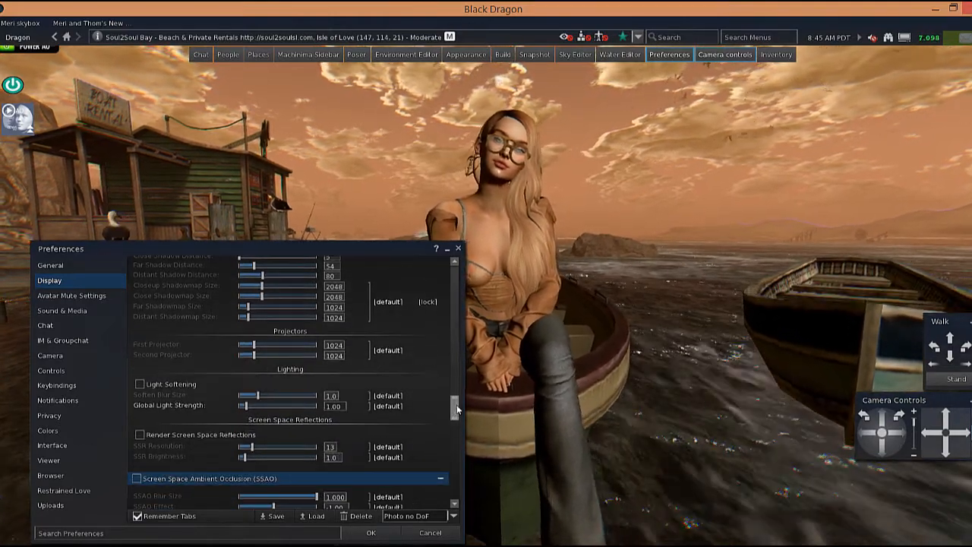
{"action": "left_click_drag", "start_coordinate": [458, 408], "coordinate": [458, 415]}
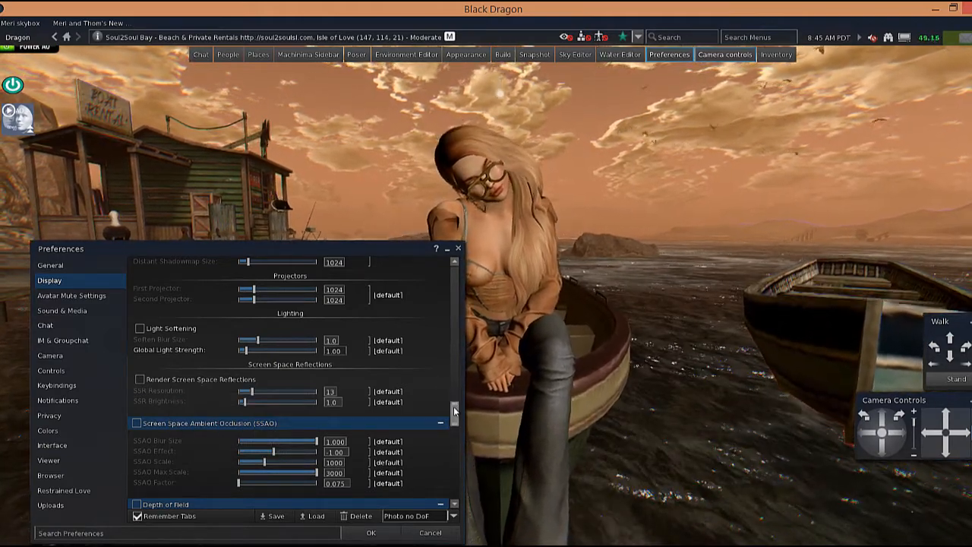
{"action": "left_click_drag", "start_coordinate": [455, 411], "coordinate": [454, 418]}
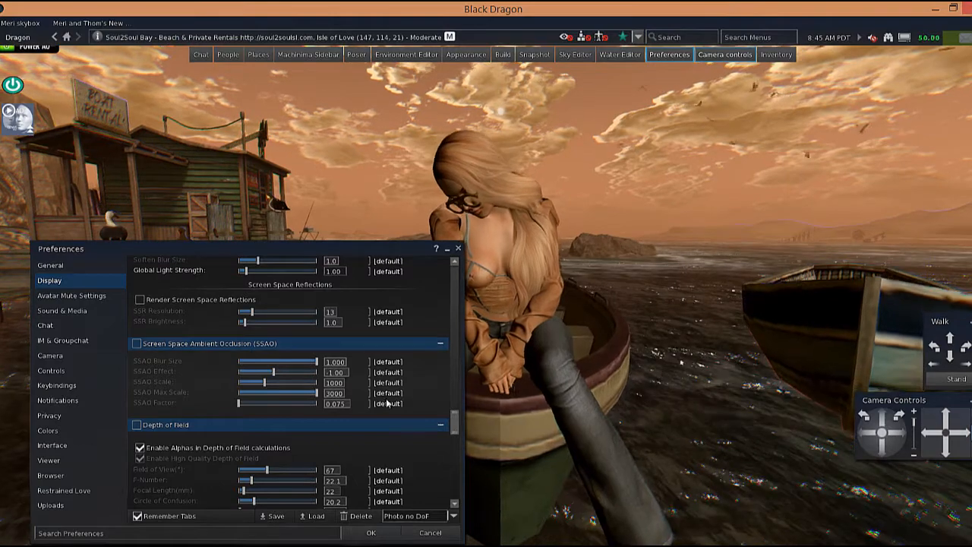
{"action": "left_click_drag", "start_coordinate": [454, 425], "coordinate": [456, 437]}
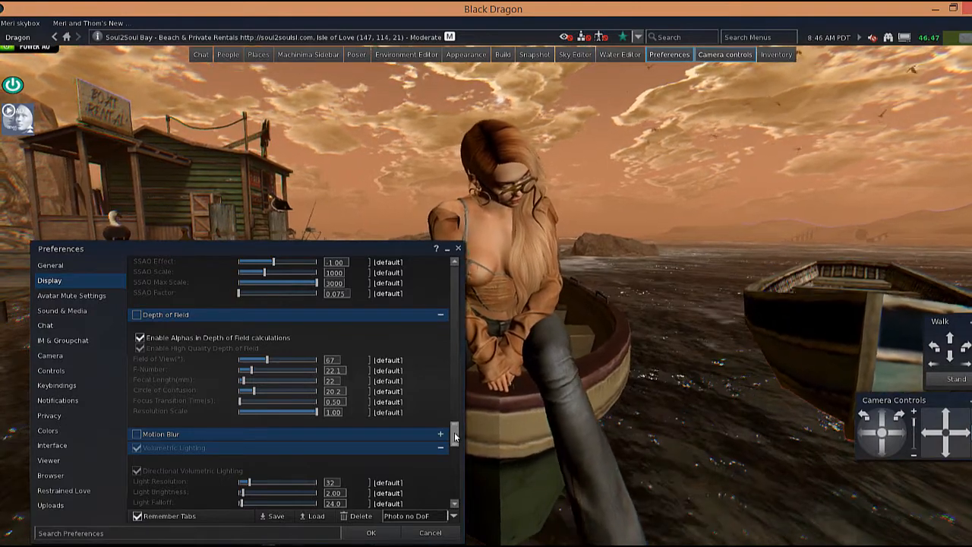
{"action": "scroll", "coordinate": [455, 437], "scroll_direction": "down", "scroll_amount": 1}
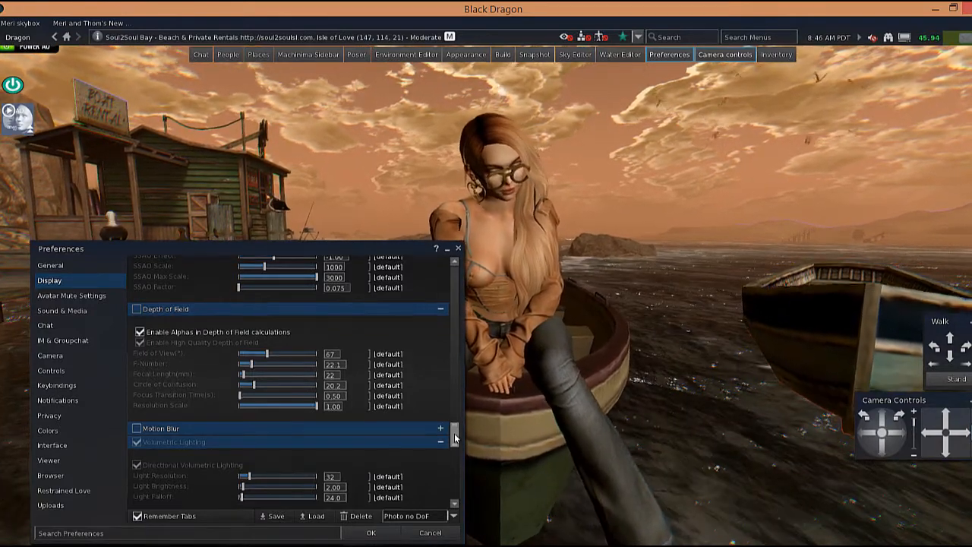
{"action": "left_click_drag", "start_coordinate": [455, 437], "coordinate": [455, 492]}
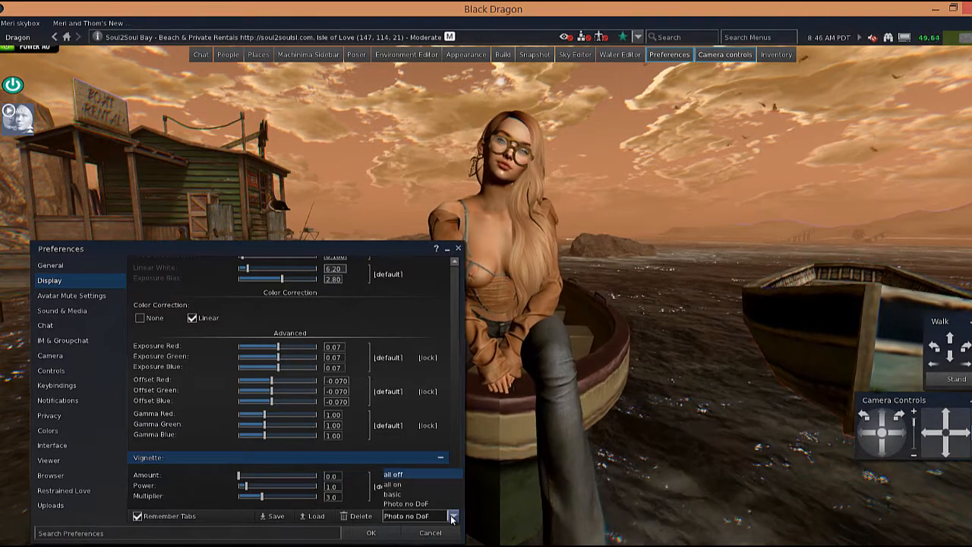
Save the current display settings as a new preset named "video sample" and close Preferences.
{"action": "left_click", "coordinate": [453, 517]}
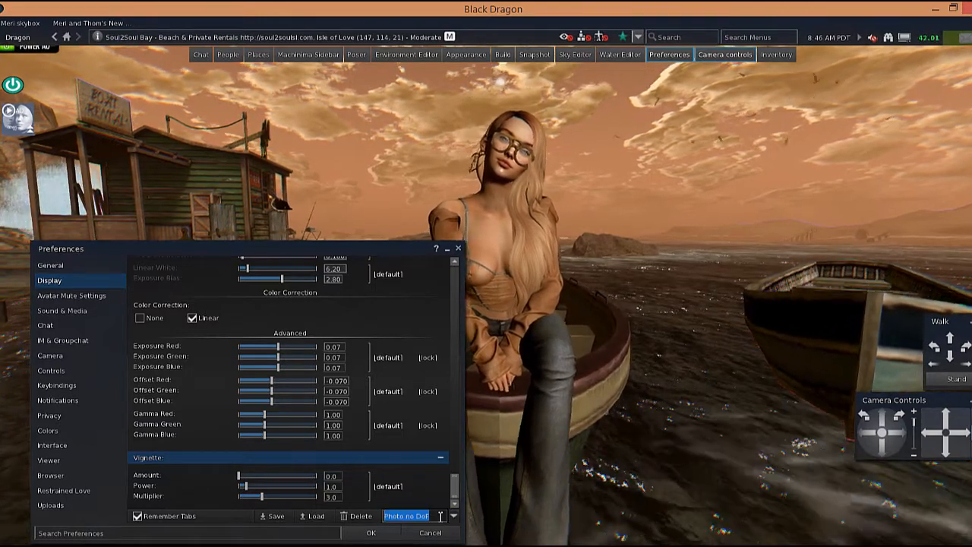
{"action": "key", "text": "BackSpace"}
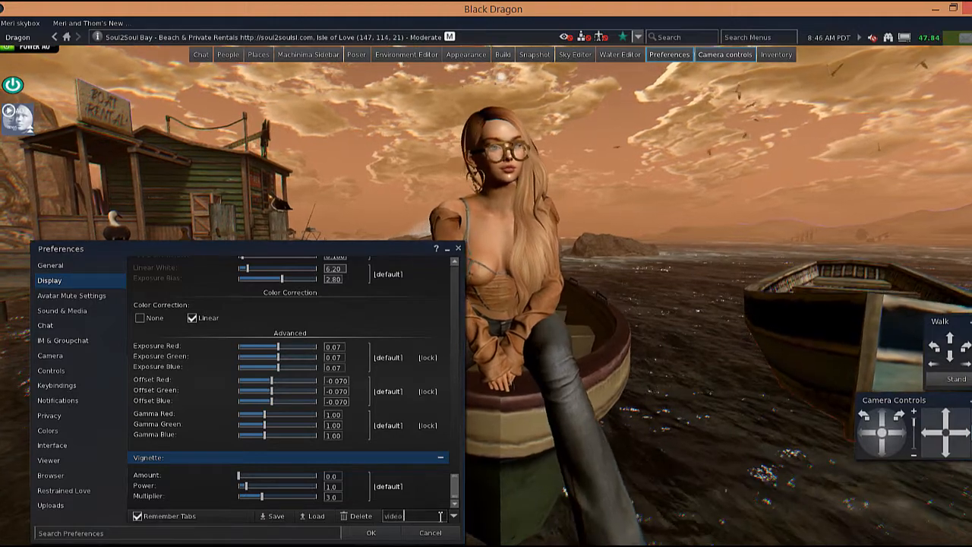
{"action": "type", "text": "video sample"}
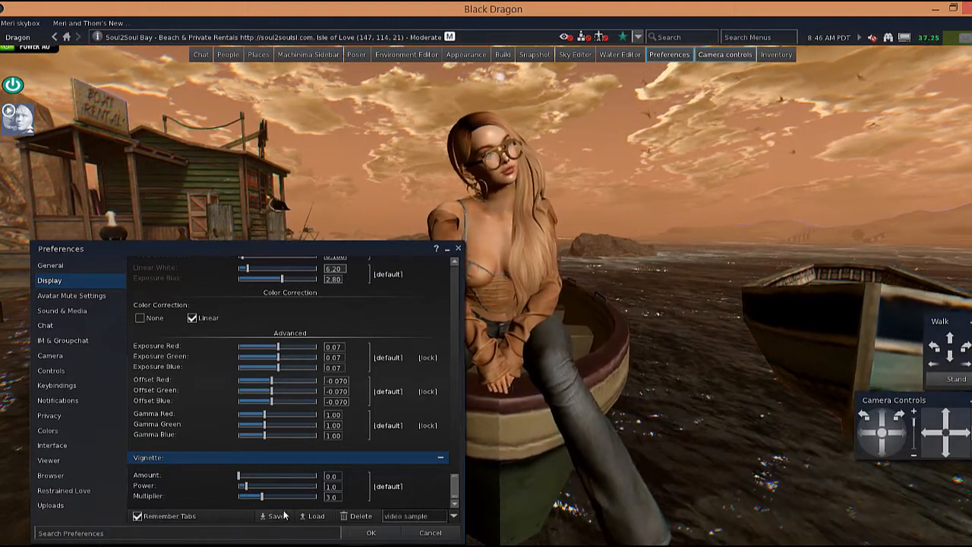
{"action": "left_click", "coordinate": [369, 533]}
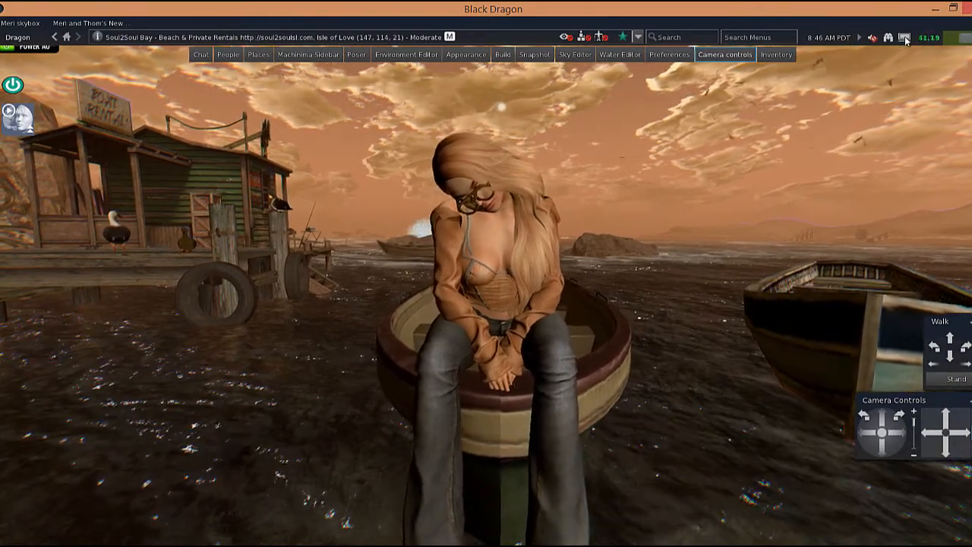
Open the Machinima Sidebar and load graphic presets from the status-bar Graphic Presets menu.
{"action": "mouse_move", "coordinate": [906, 40]}
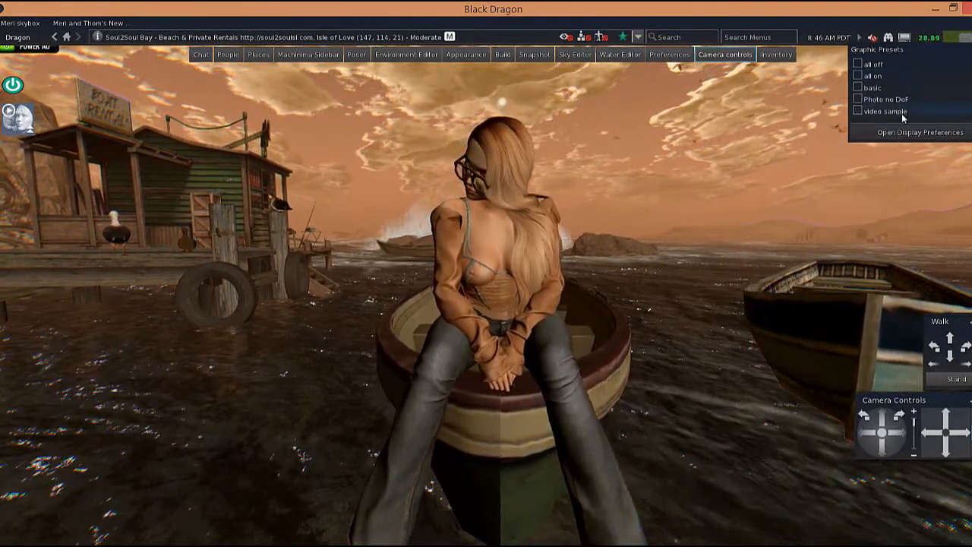
{"action": "left_click", "coordinate": [887, 95]}
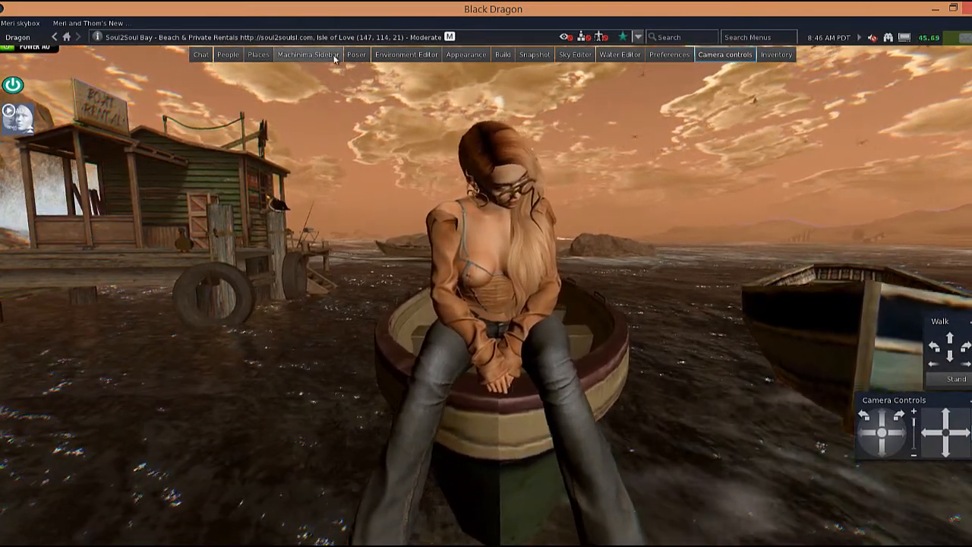
{"action": "left_click", "coordinate": [335, 57]}
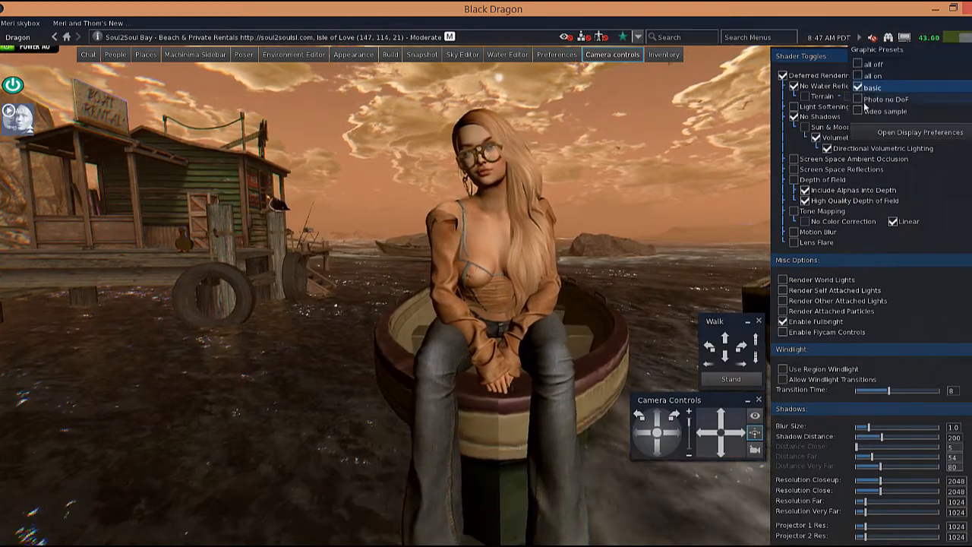
{"action": "left_click", "coordinate": [858, 101]}
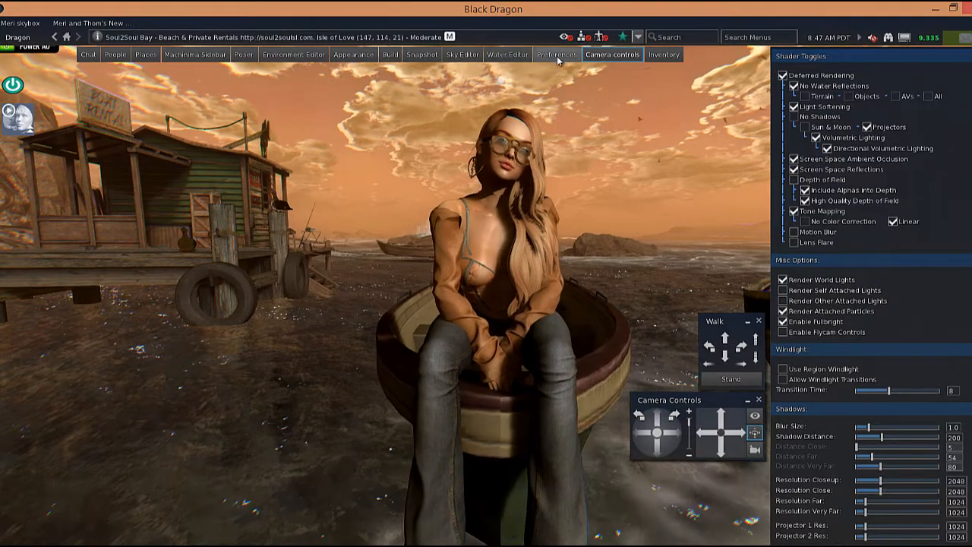
Reopen the Display preferences, scroll up to the Shadows settings, and close Preferences.
{"action": "key", "text": "ctrl+p"}
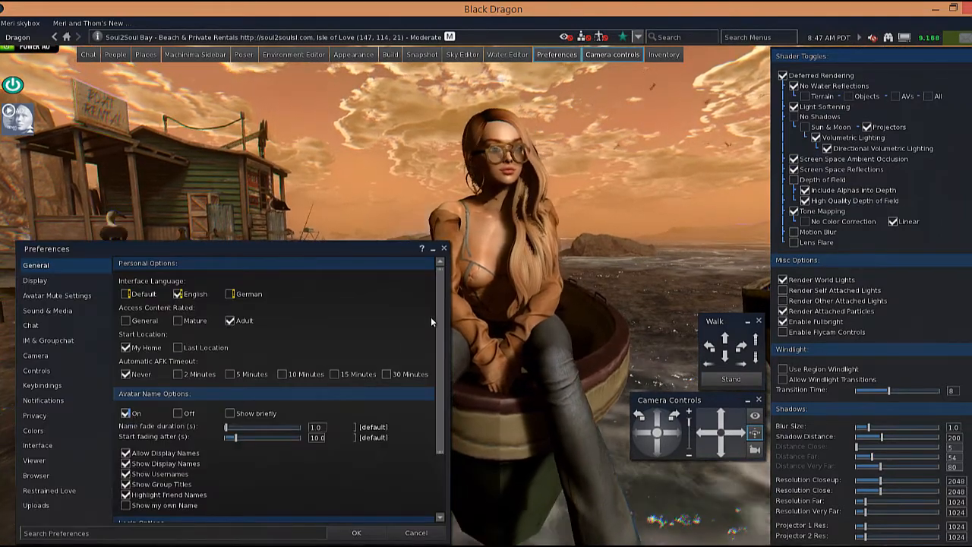
{"action": "left_click", "coordinate": [87, 285]}
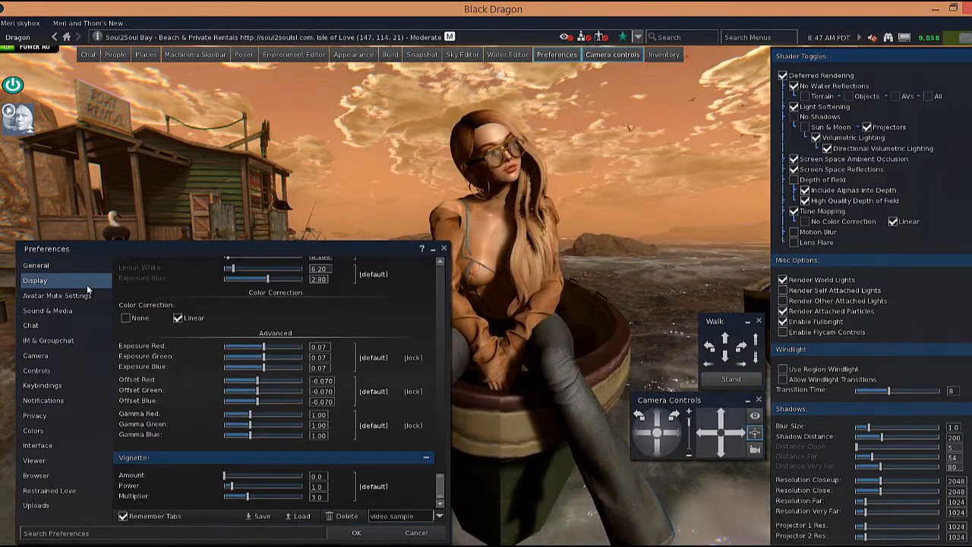
{"action": "left_click_drag", "start_coordinate": [441, 494], "coordinate": [437, 430]}
{"action": "left_click_drag", "start_coordinate": [436, 419], "coordinate": [434, 398]}
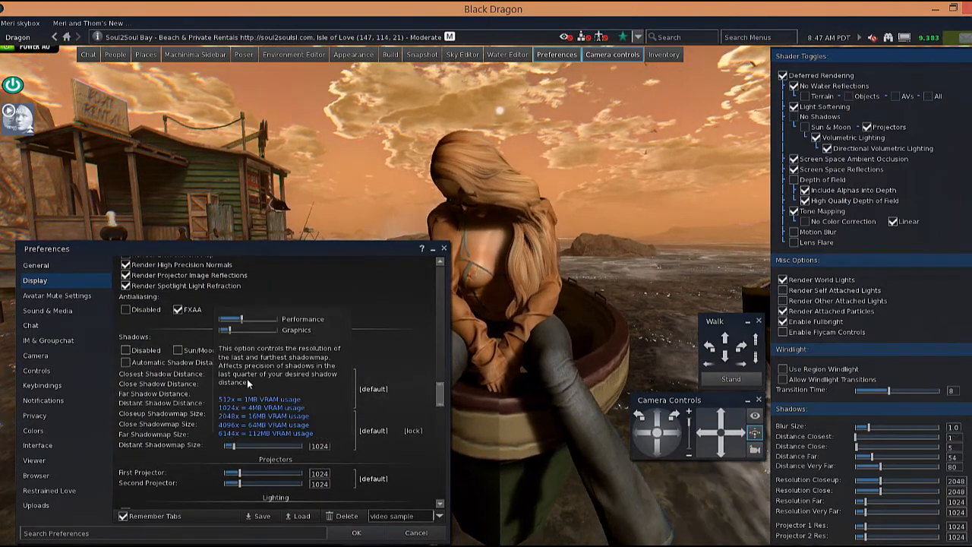
{"action": "left_click", "coordinate": [356, 532]}
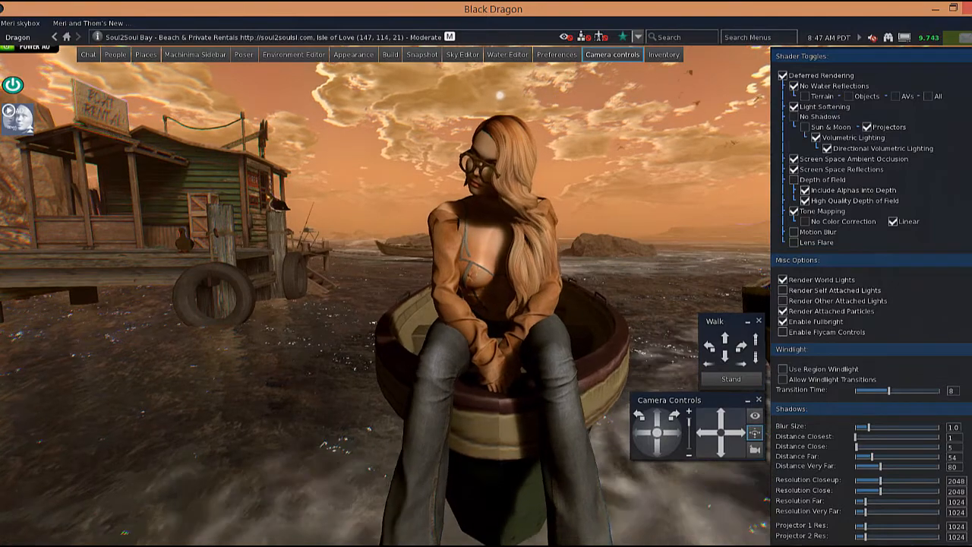
In the Machinima Sidebar Shadows section, set Distance Closest to 9 and Distance Close to 15.
{"action": "scroll", "coordinate": [871, 296], "scroll_direction": "down", "scroll_amount": 5}
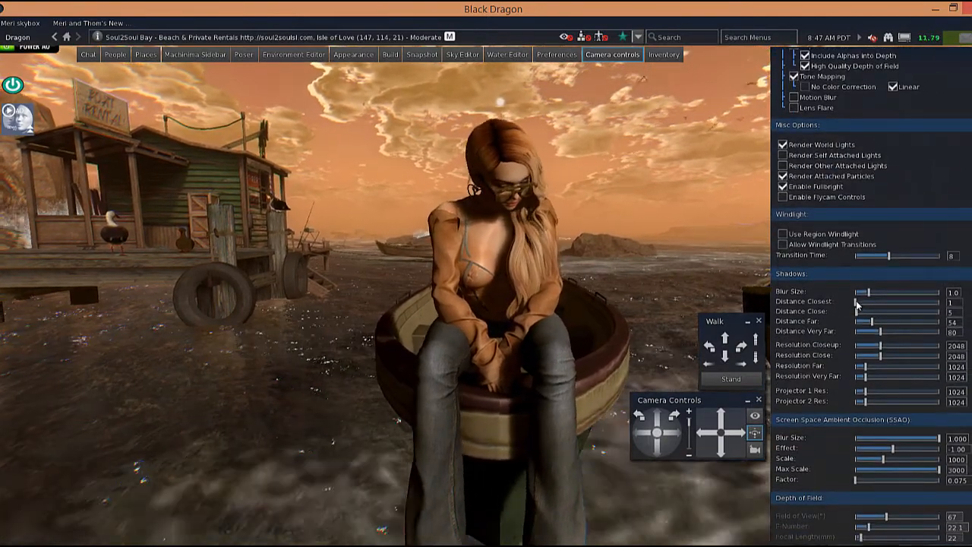
{"action": "left_click_drag", "start_coordinate": [856, 302], "coordinate": [857, 303]}
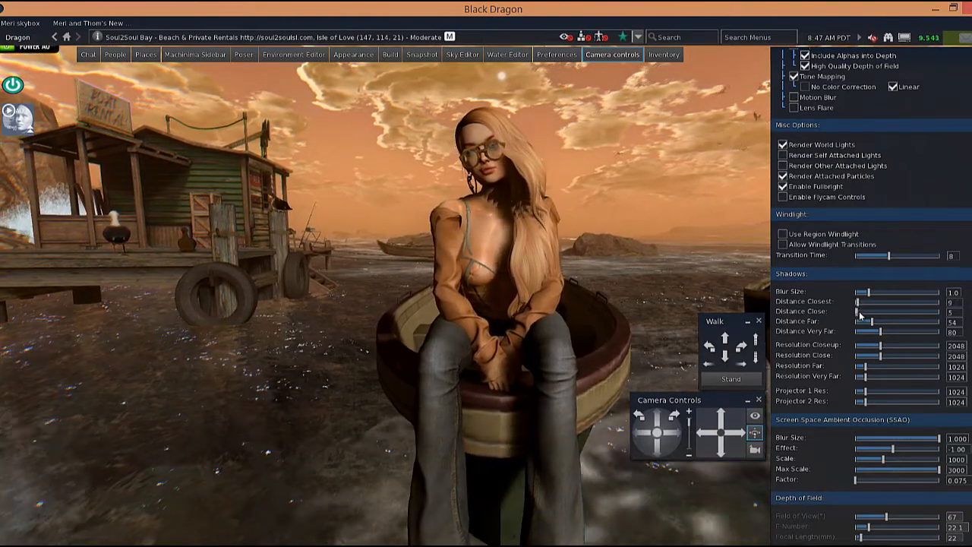
{"action": "left_click", "coordinate": [859, 312]}
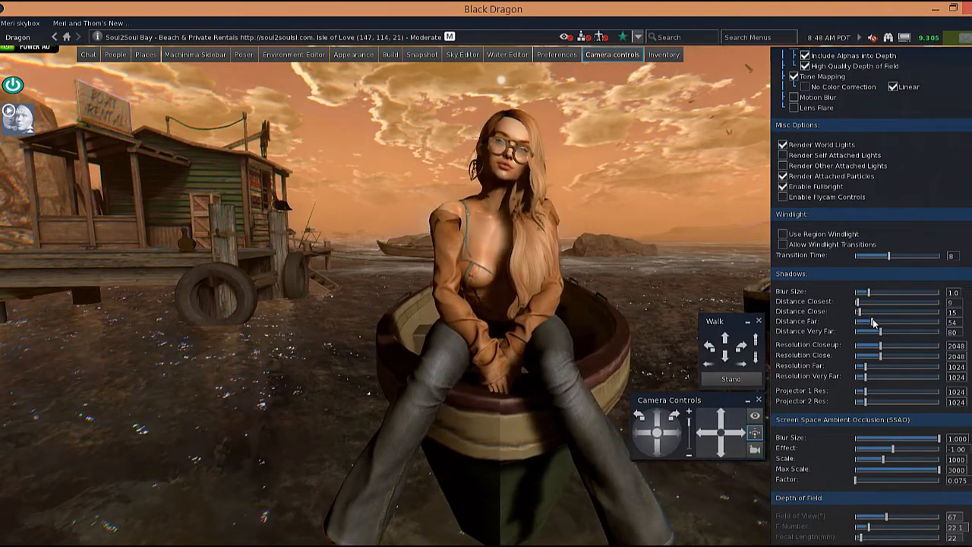
In the Sky Editor's Lighting tab, set East Angle to 0.926 and Sun/Moon Position to 7:40 AM, then minimize it.
{"action": "left_click", "coordinate": [461, 55]}
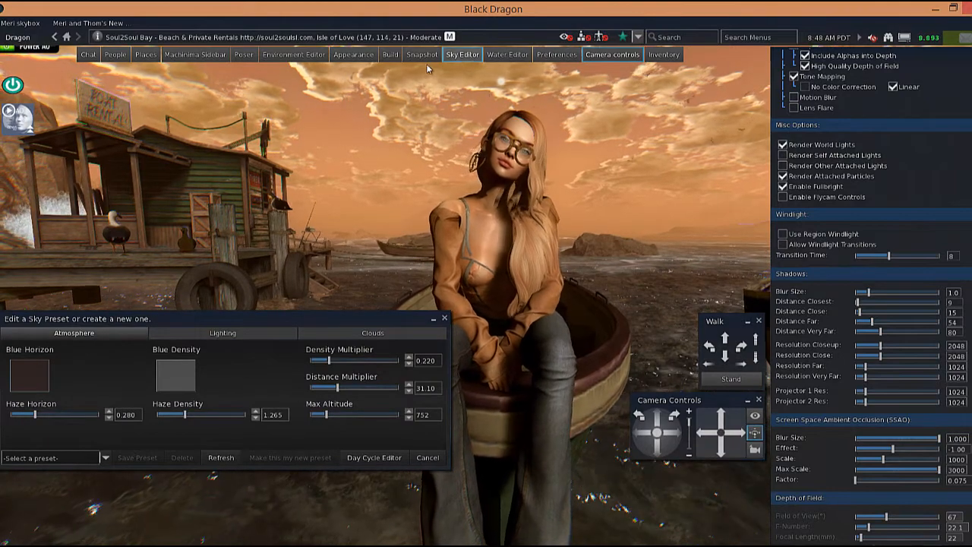
{"action": "left_click", "coordinate": [223, 332]}
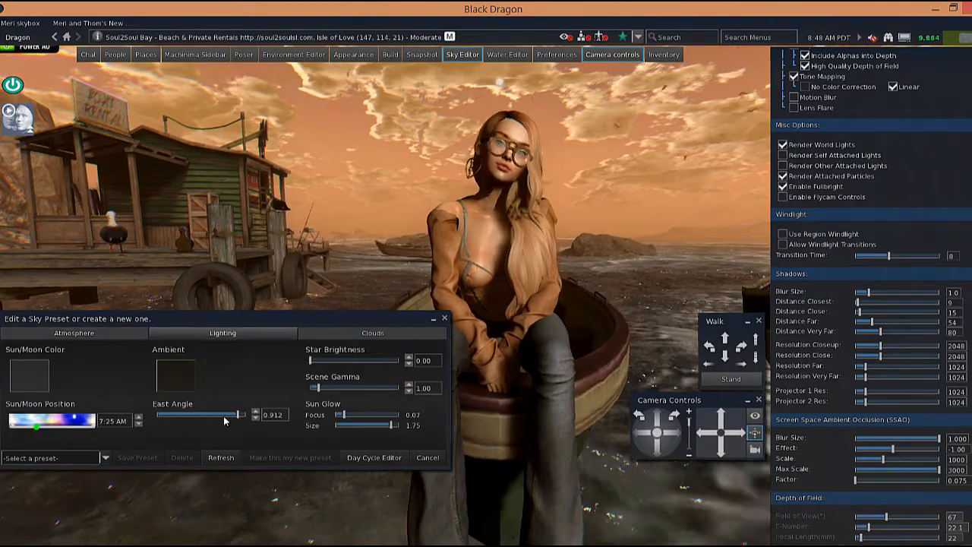
{"action": "left_click_drag", "start_coordinate": [238, 415], "coordinate": [238, 414]}
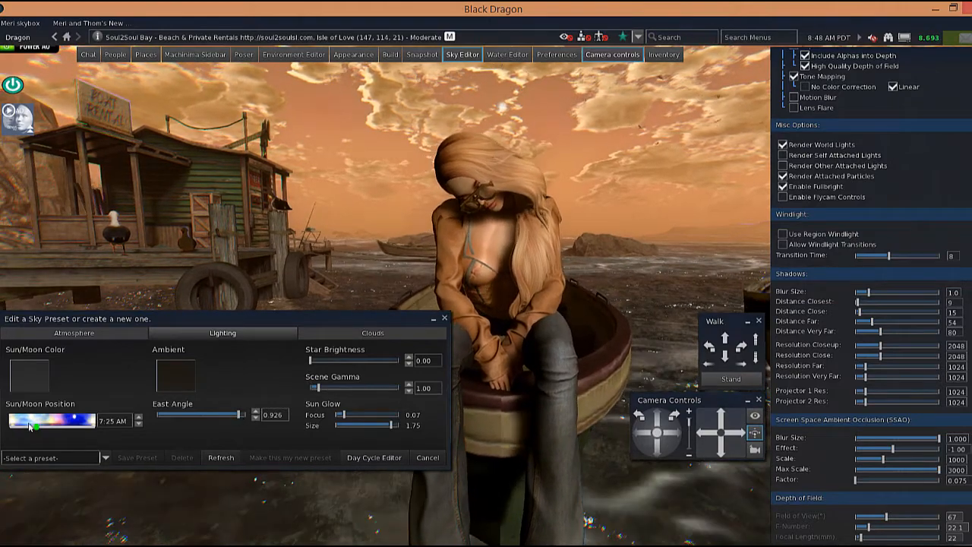
{"action": "left_click_drag", "start_coordinate": [36, 425], "coordinate": [35, 425]}
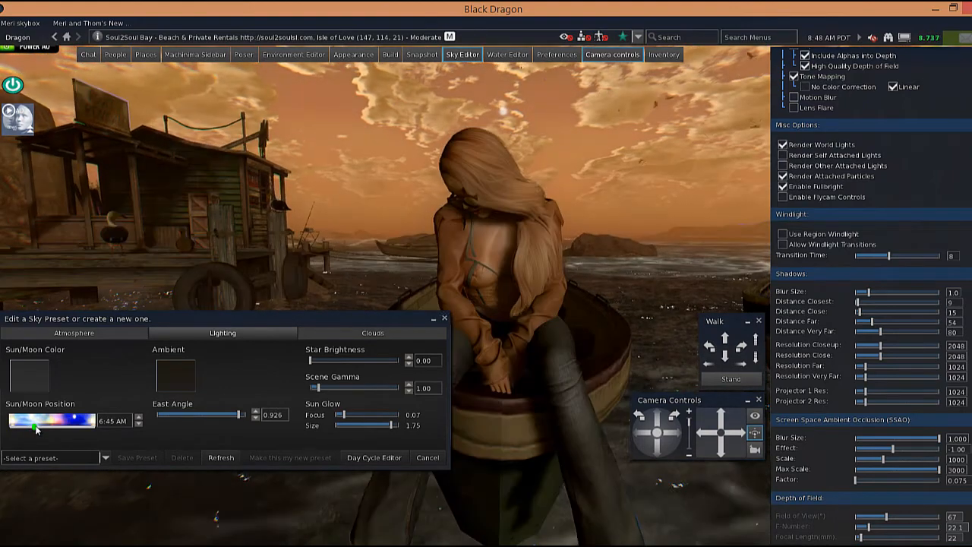
{"action": "left_click_drag", "start_coordinate": [35, 426], "coordinate": [39, 430]}
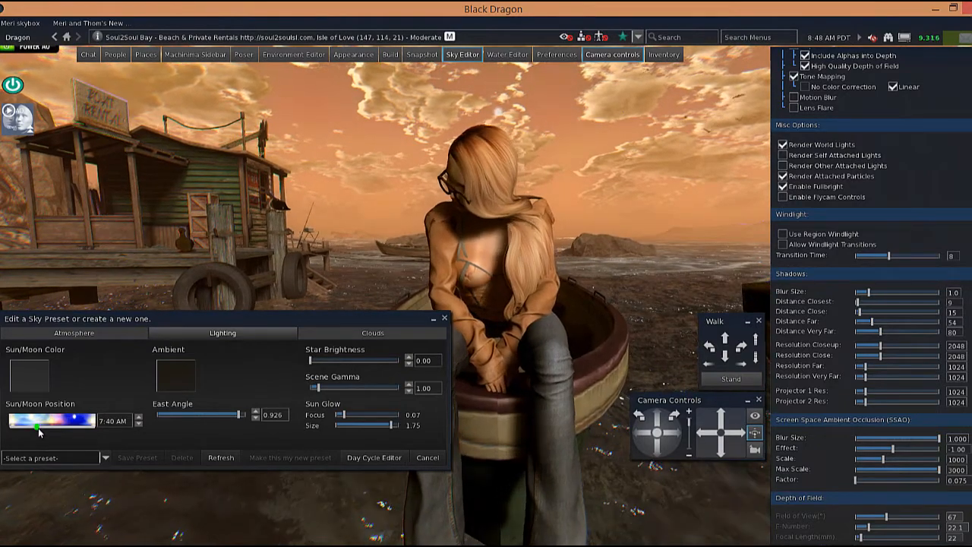
{"action": "left_click", "coordinate": [434, 319]}
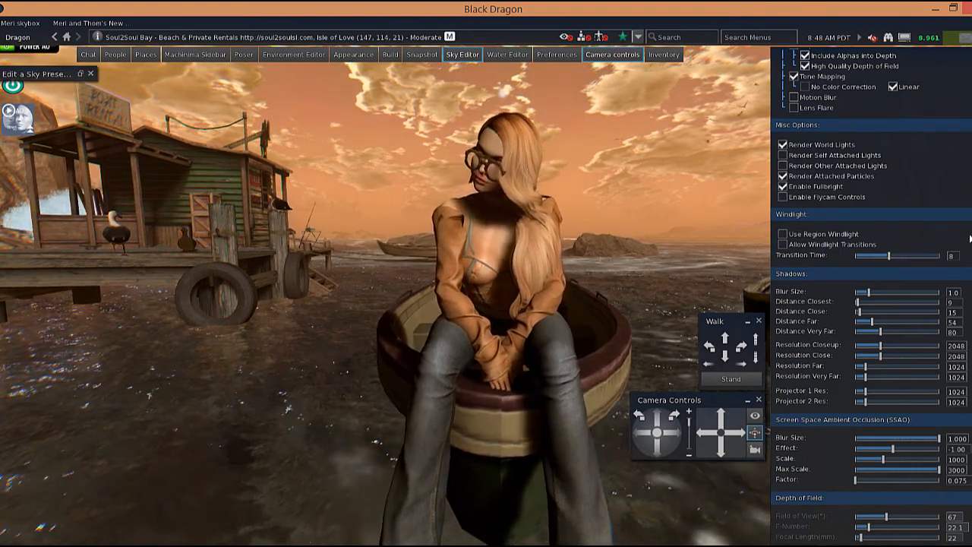
Scroll through the Machinima Sidebar settings from Shadows down to Lighting and Glow and back to the top.
{"action": "scroll", "coordinate": [869, 248], "scroll_direction": "down", "scroll_amount": 2}
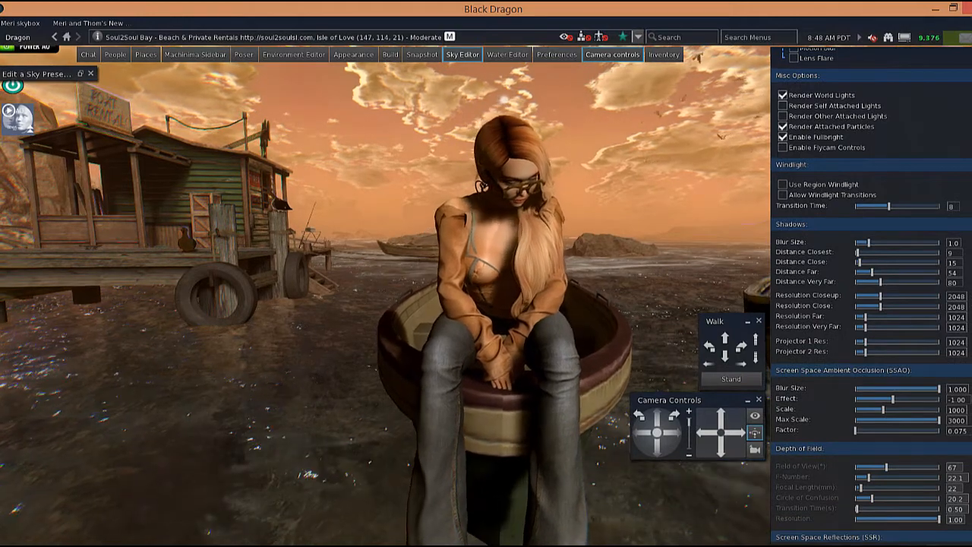
{"action": "scroll", "coordinate": [871, 297], "scroll_direction": "down", "scroll_amount": 1}
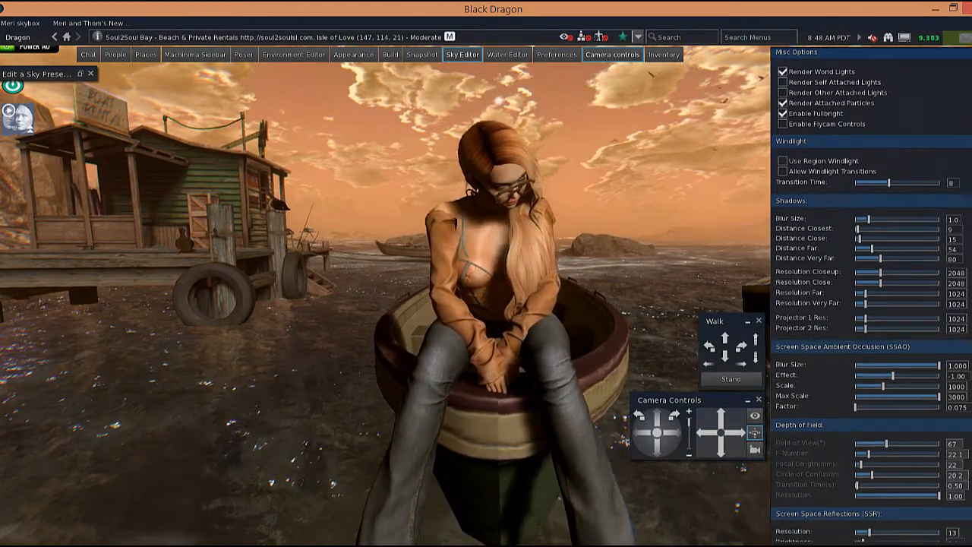
{"action": "scroll", "coordinate": [872, 296], "scroll_direction": "down", "scroll_amount": 2}
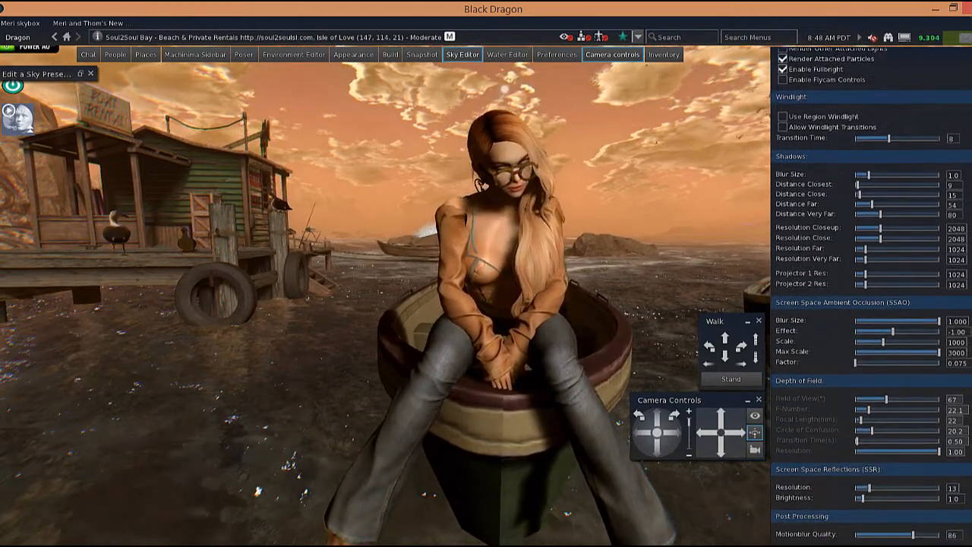
{"action": "scroll", "coordinate": [871, 296], "scroll_direction": "down", "scroll_amount": 2}
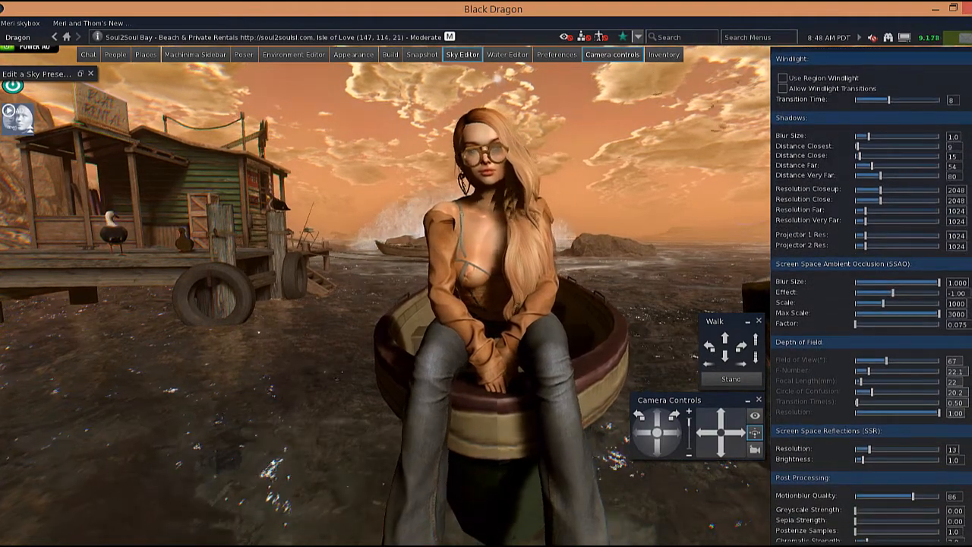
{"action": "scroll", "coordinate": [871, 296], "scroll_direction": "down", "scroll_amount": 2}
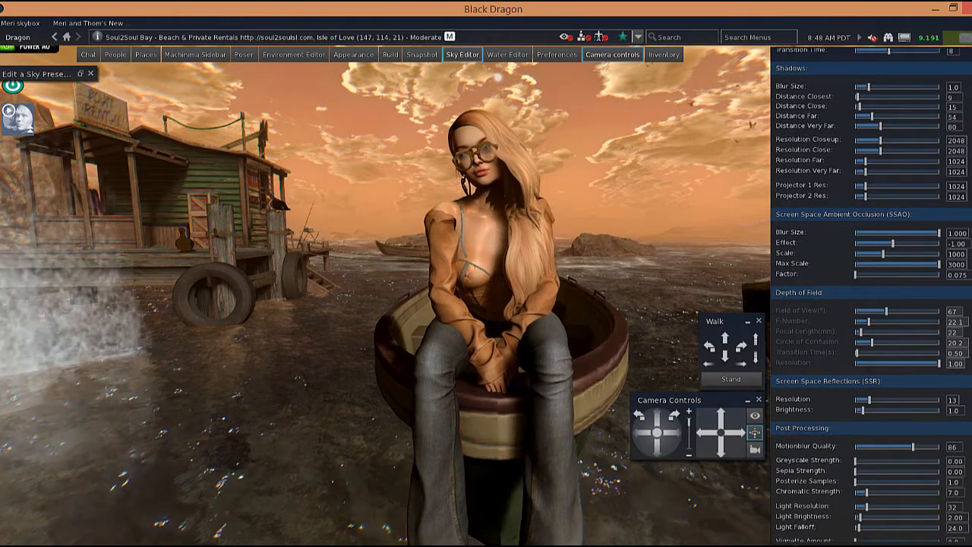
{"action": "scroll", "coordinate": [871, 296], "scroll_direction": "down", "scroll_amount": 2}
{"action": "scroll", "coordinate": [849, 273], "scroll_direction": "down", "scroll_amount": 2}
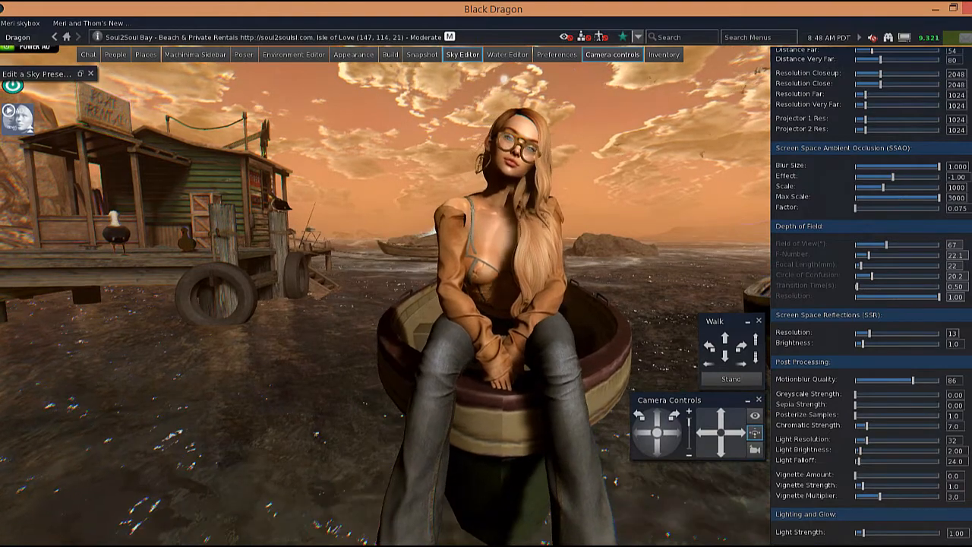
{"action": "scroll", "coordinate": [955, 314], "scroll_direction": "down", "scroll_amount": 2}
{"action": "scroll", "coordinate": [871, 296], "scroll_direction": "down", "scroll_amount": 5}
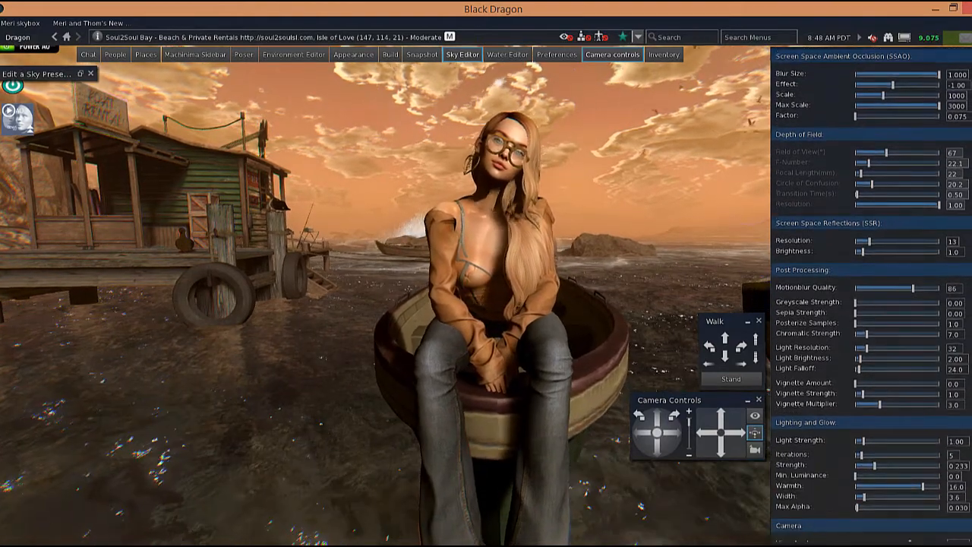
{"action": "scroll", "coordinate": [871, 296], "scroll_direction": "up", "scroll_amount": 20}
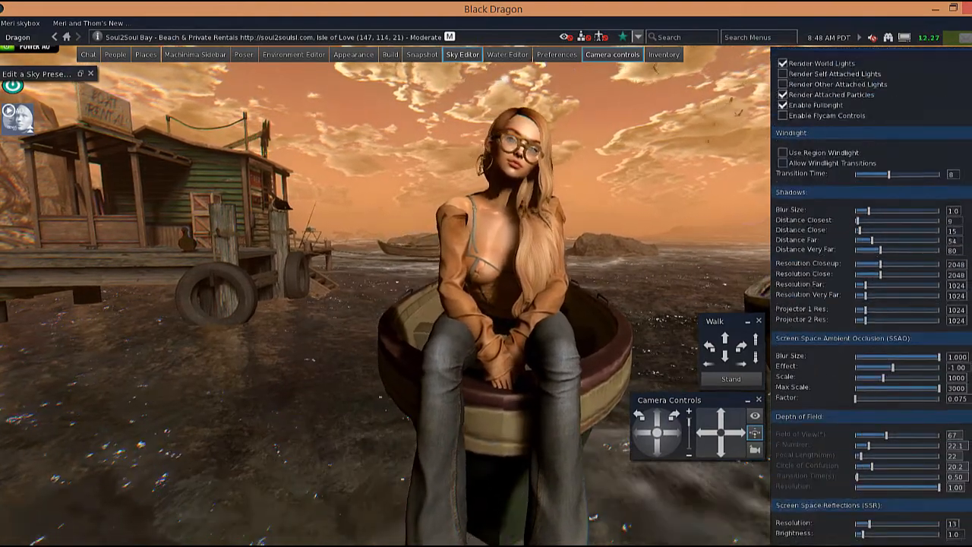
{"action": "scroll", "coordinate": [871, 296], "scroll_direction": "up", "scroll_amount": 3}
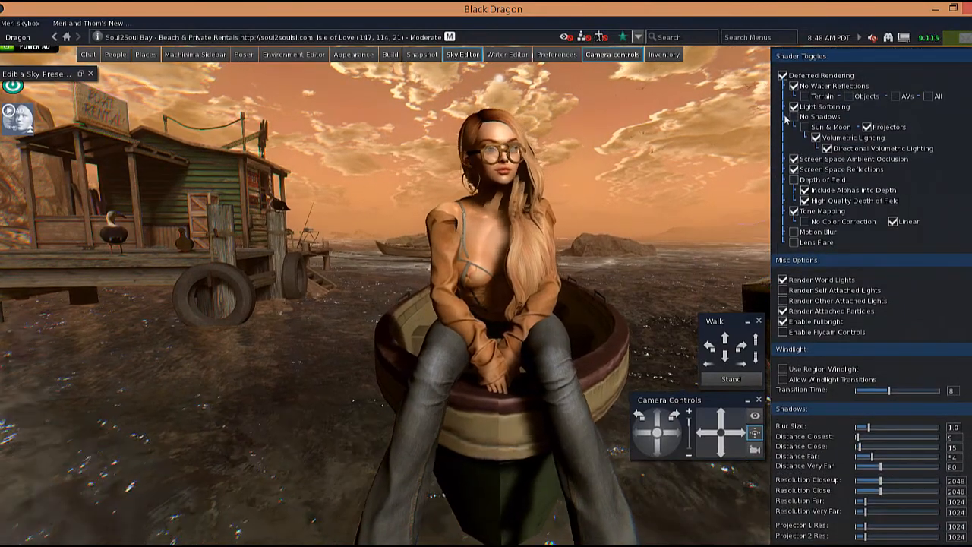
Reopen the Display preferences and set the Lighting Soften Blur Size to 2.5.
{"action": "left_click", "coordinate": [556, 55]}
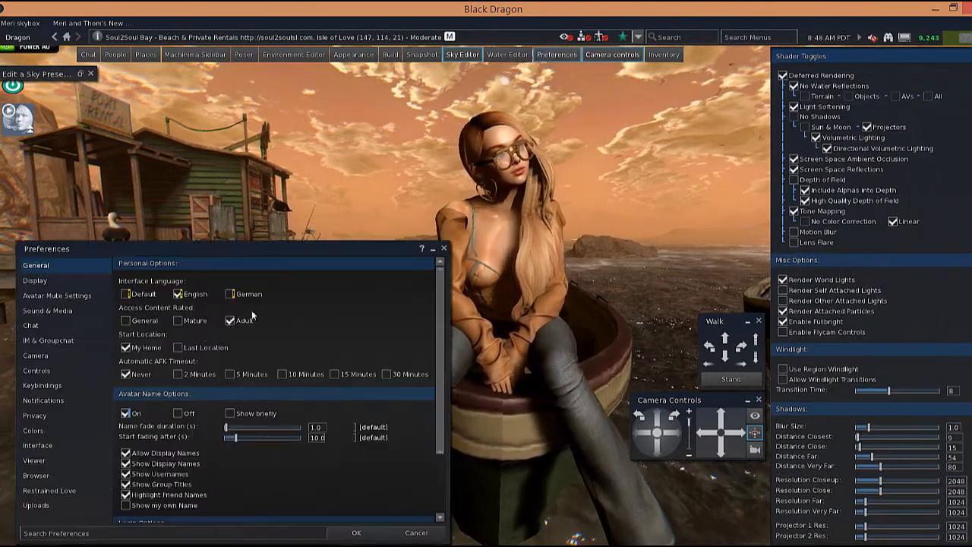
{"action": "left_click", "coordinate": [98, 283]}
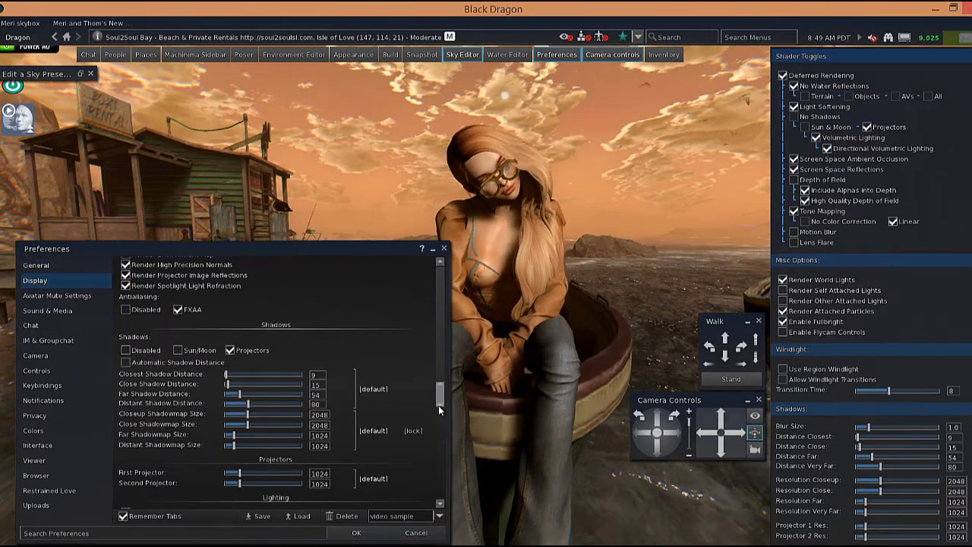
{"action": "scroll", "coordinate": [438, 410], "scroll_direction": "down", "scroll_amount": 5}
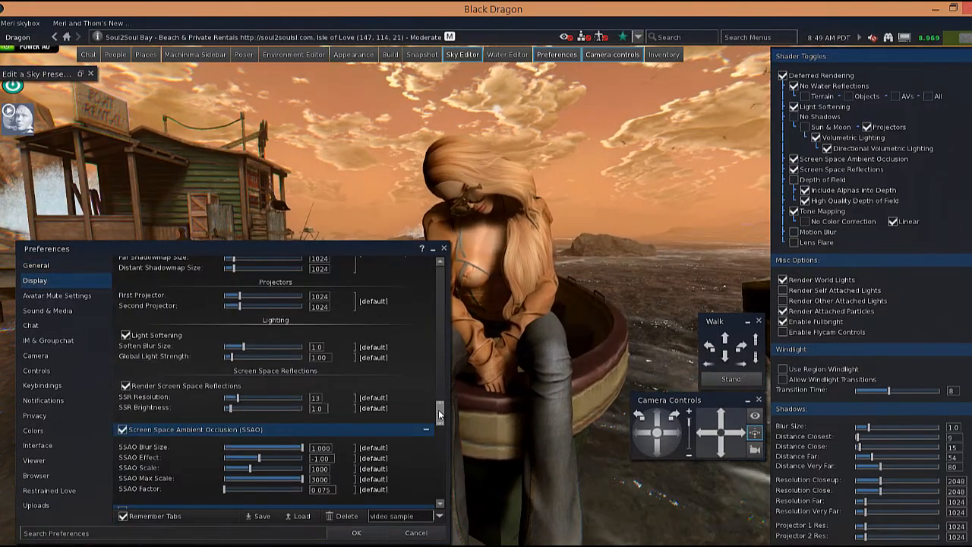
{"action": "scroll", "coordinate": [350, 365], "scroll_direction": "down", "scroll_amount": 1}
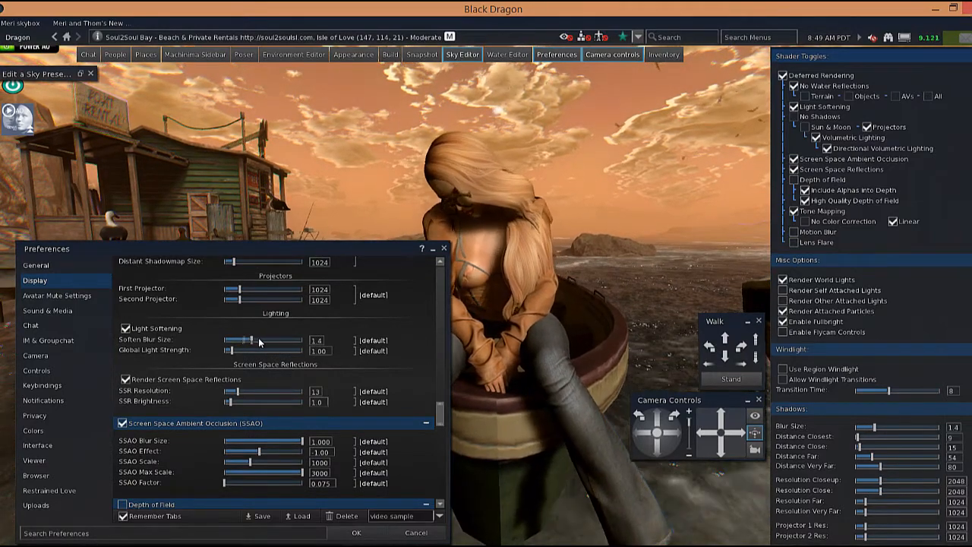
{"action": "mouse_move", "coordinate": [258, 342]}
{"action": "left_mouse_down"}
{"action": "mouse_move", "coordinate": [274, 344]}
{"action": "mouse_move", "coordinate": [222, 353]}
{"action": "mouse_move", "coordinate": [263, 352]}
{"action": "left_mouse_up"}
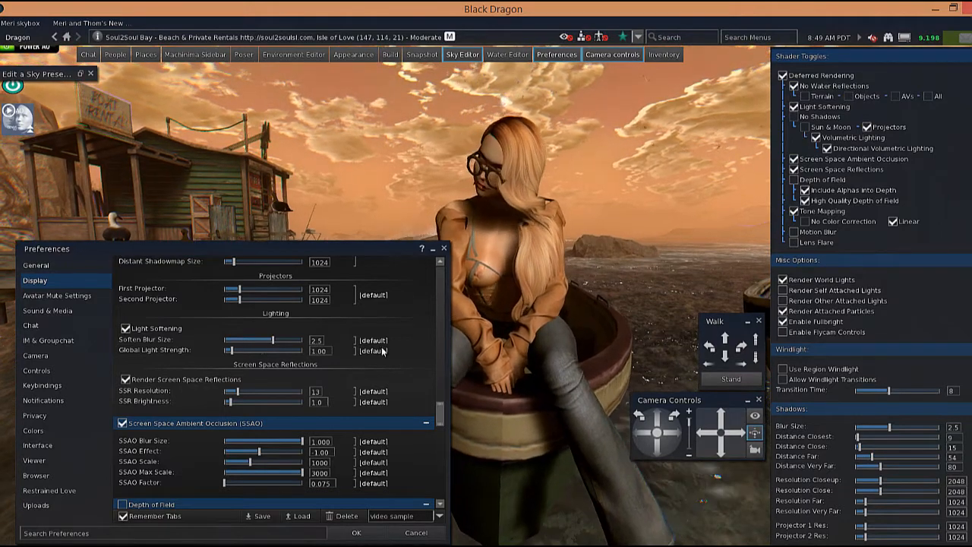
Reset the Lighting Soften Blur Size to its default and set the SSAO Effect to -2.17.
{"action": "left_click", "coordinate": [384, 352]}
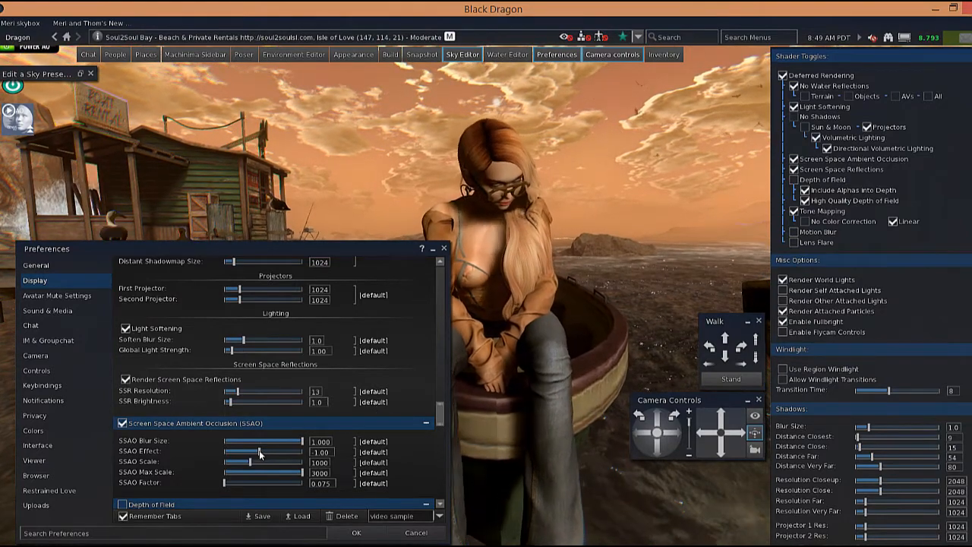
{"action": "mouse_move", "coordinate": [252, 450]}
{"action": "left_mouse_down"}
{"action": "mouse_move", "coordinate": [287, 451]}
{"action": "mouse_move", "coordinate": [255, 450]}
{"action": "mouse_move", "coordinate": [267, 462]}
{"action": "mouse_move", "coordinate": [250, 461]}
{"action": "left_mouse_up"}
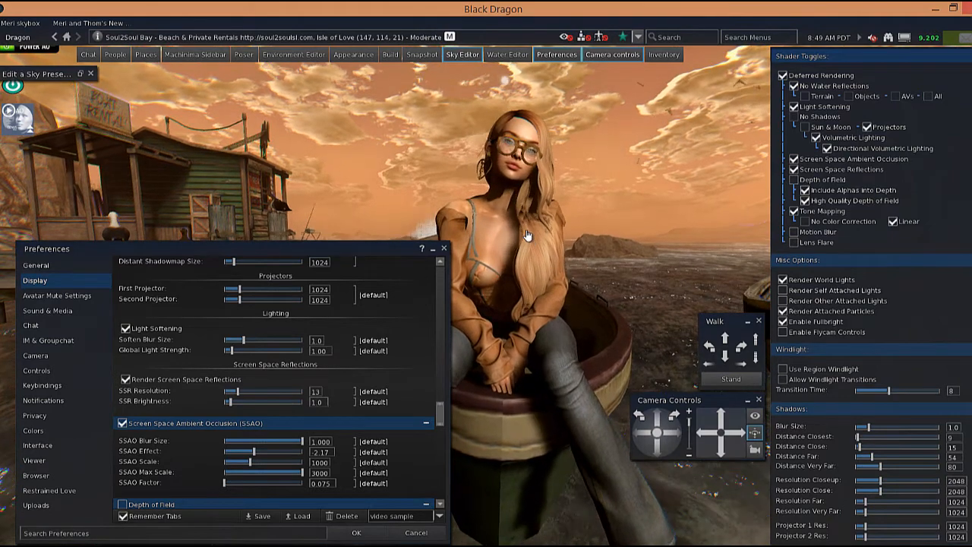
Close the Preferences window, keeping the changed display settings.
{"action": "right_click", "coordinate": [664, 493]}
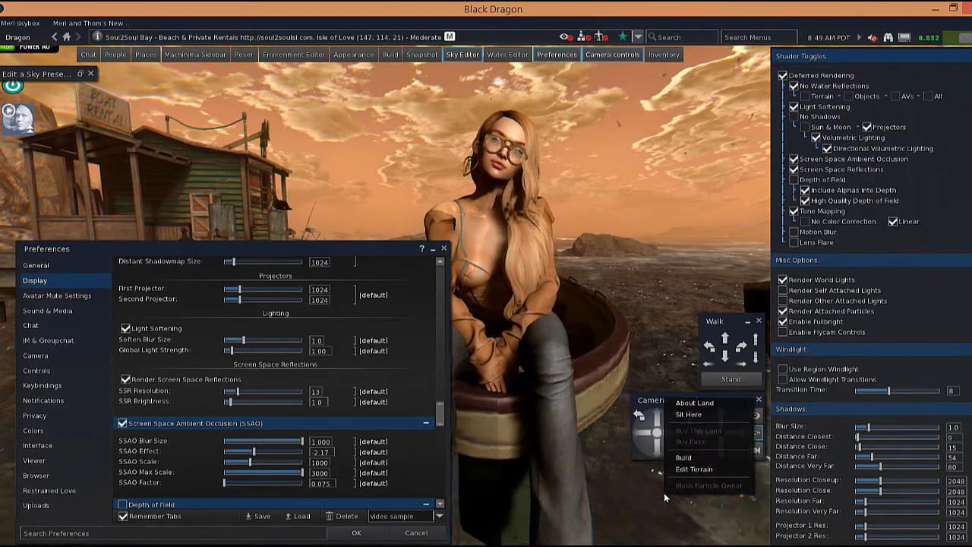
{"action": "left_click", "coordinate": [663, 273]}
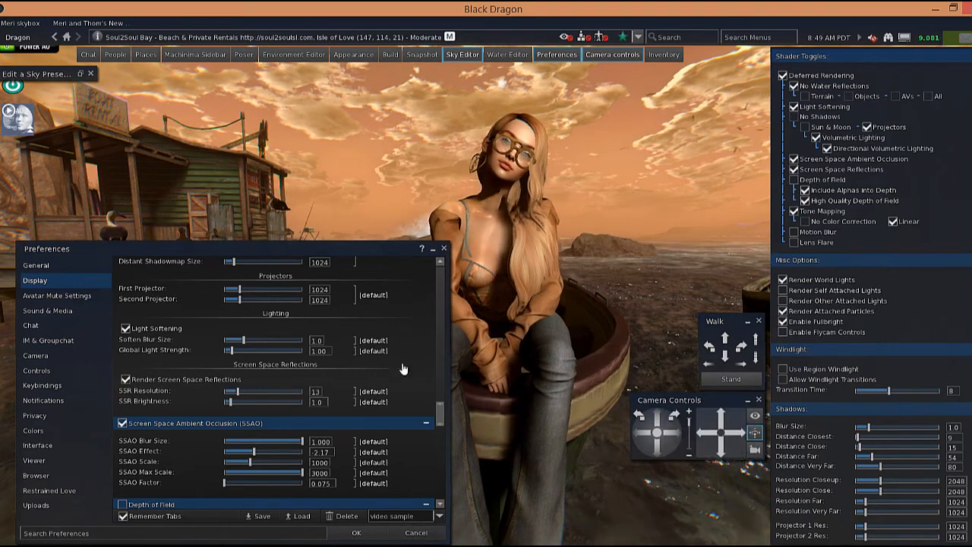
{"action": "left_click", "coordinate": [357, 533]}
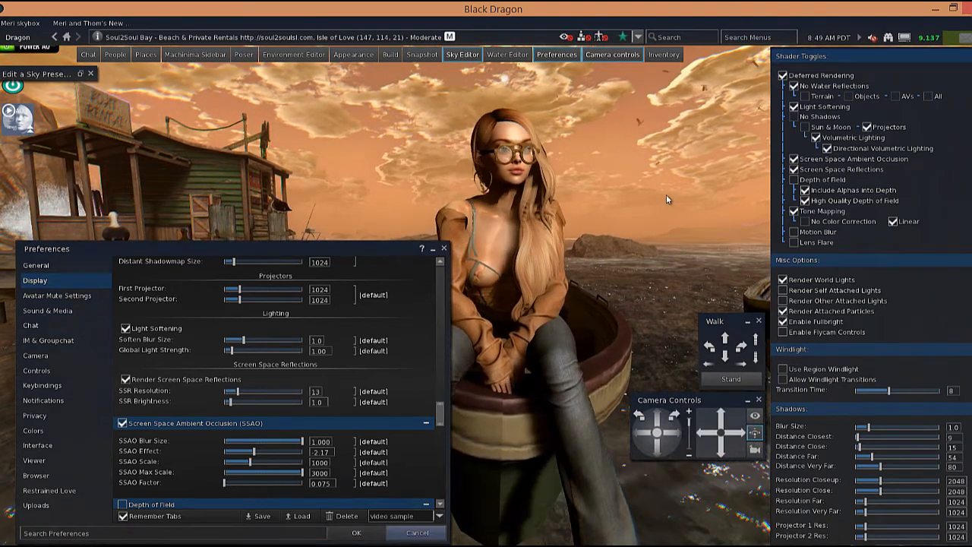
Load the Photo no DoF graphics preset.
{"action": "mouse_move", "coordinate": [905, 37]}
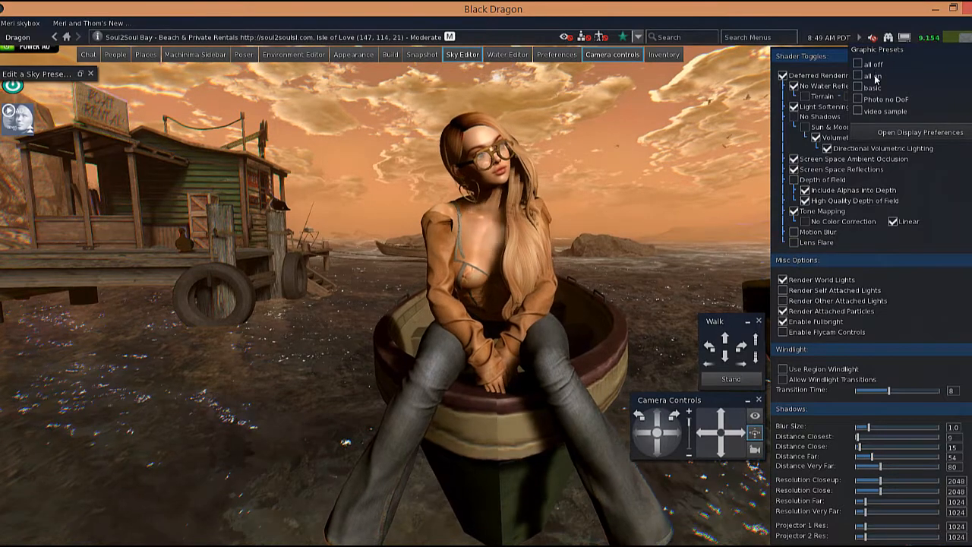
{"action": "left_click", "coordinate": [877, 100]}
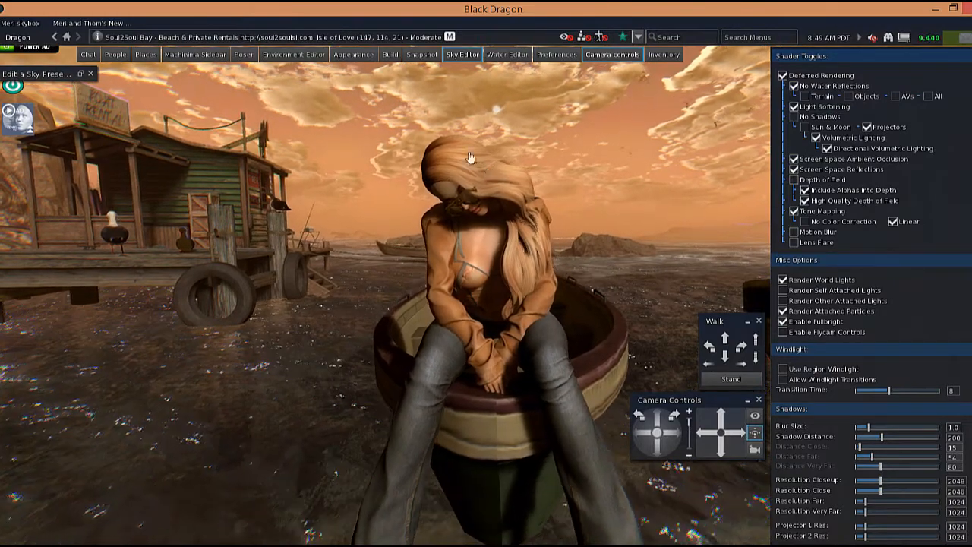
Set up a disk snapshot at 3000 x 3000 pixels with Autoscale rendering enabled.
{"action": "left_click", "coordinate": [422, 55]}
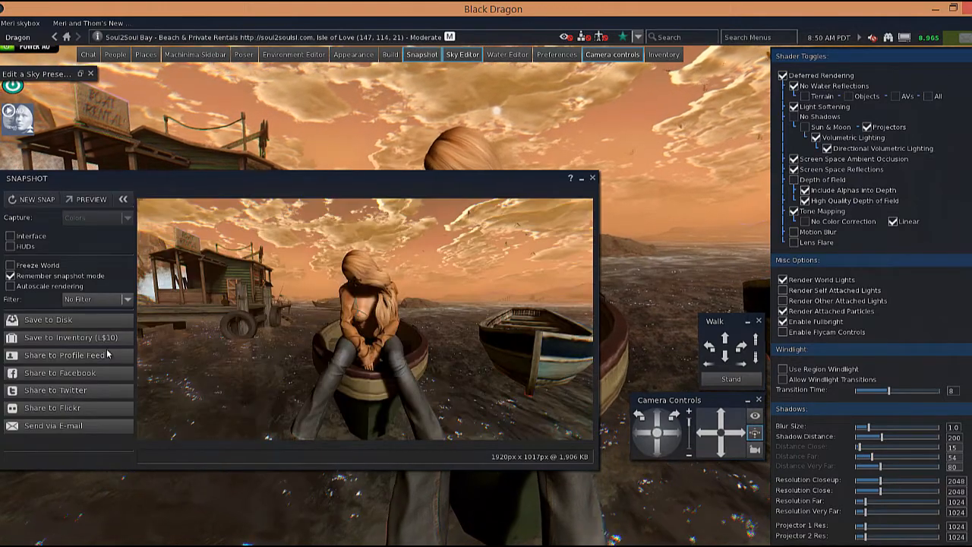
{"action": "left_click", "coordinate": [98, 318]}
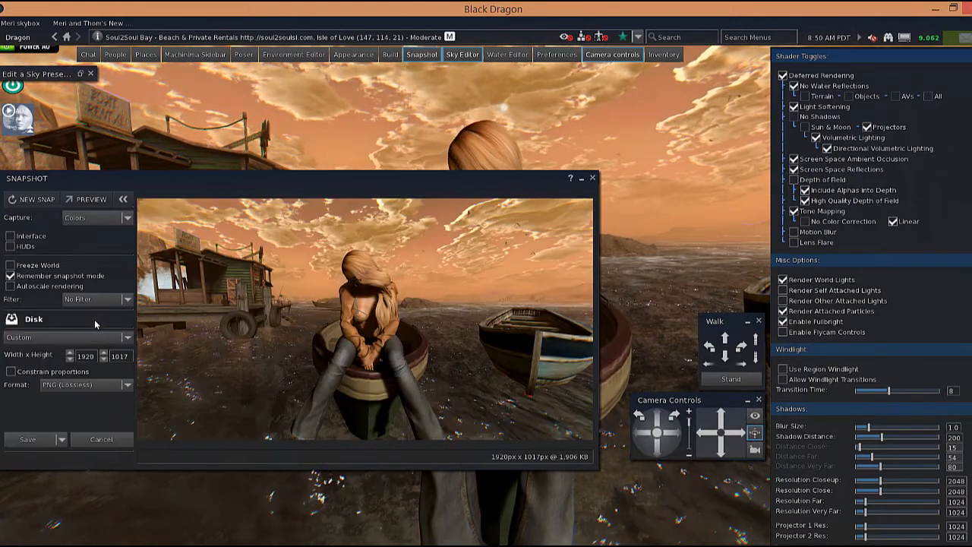
{"action": "left_click", "coordinate": [78, 356]}
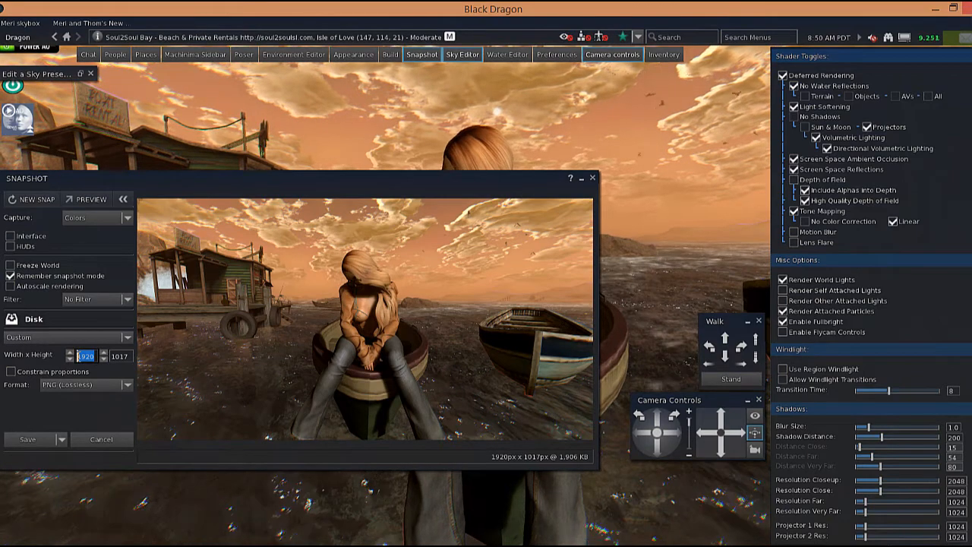
{"action": "type", "text": "3000"}
{"action": "key", "text": "Tab"}
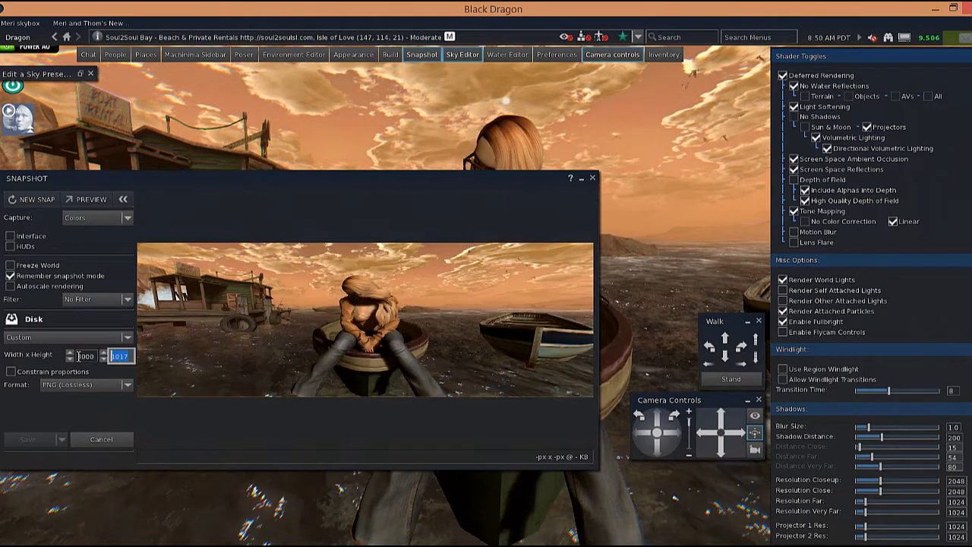
{"action": "type", "text": "3000"}
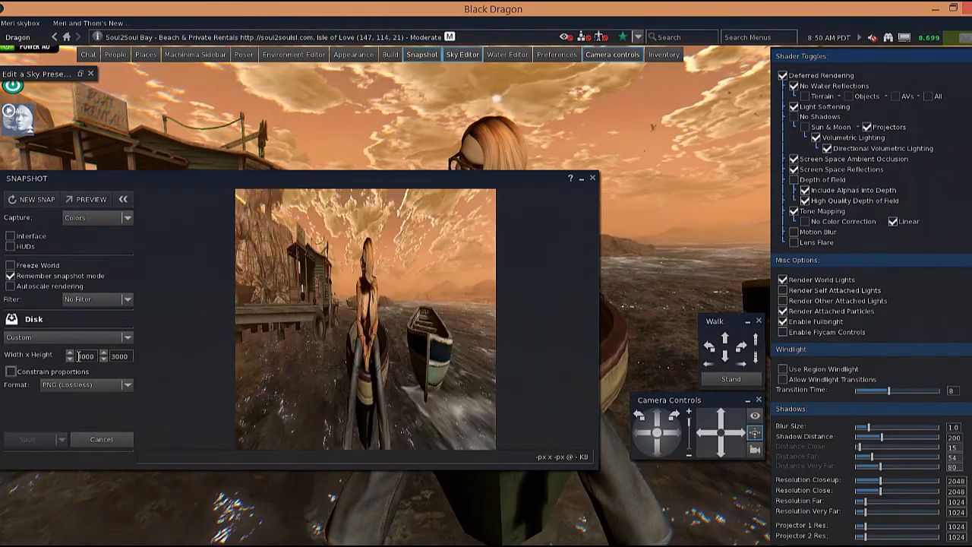
{"action": "left_click", "coordinate": [27, 286]}
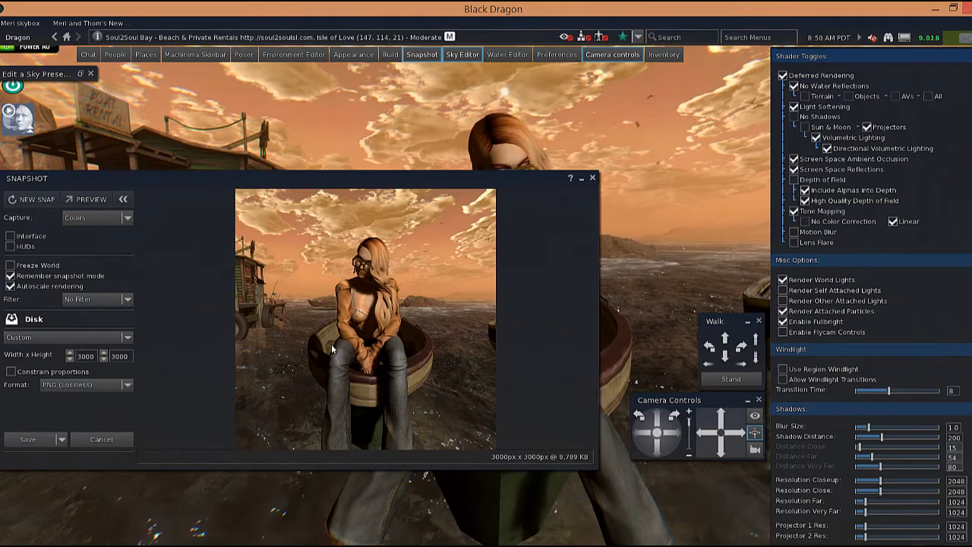
Save the snapshot to the computer and close the Snapshot window.
{"action": "left_click", "coordinate": [39, 444]}
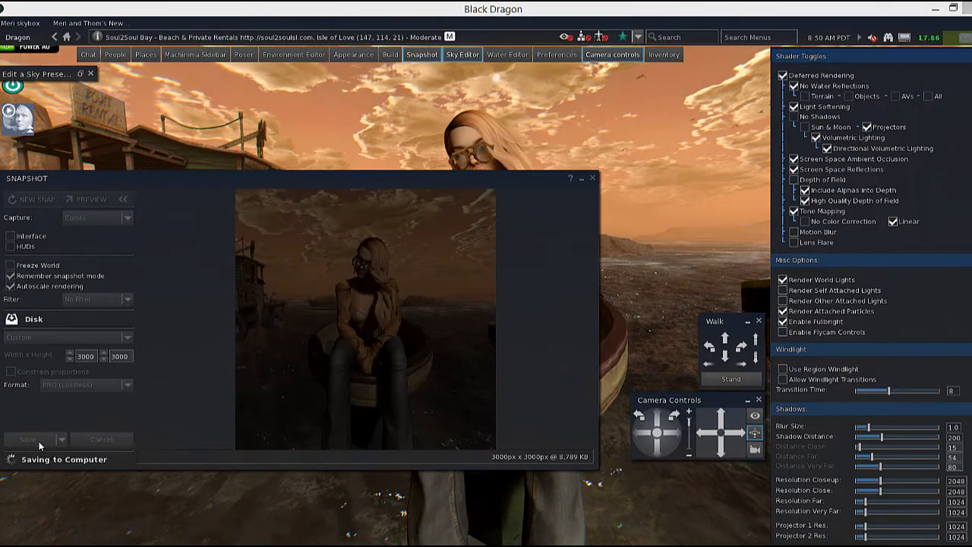
{"action": "left_click", "coordinate": [394, 308]}
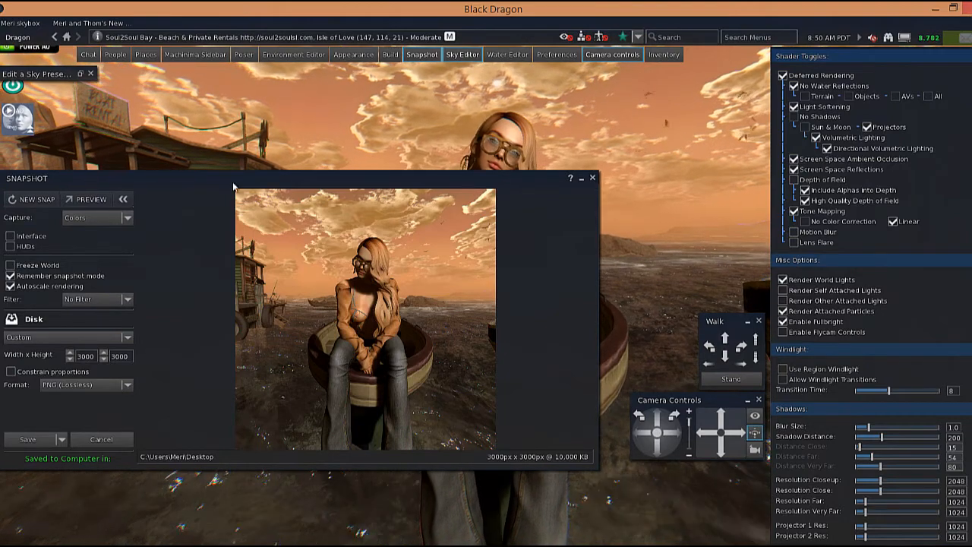
{"action": "left_click", "coordinate": [592, 179]}
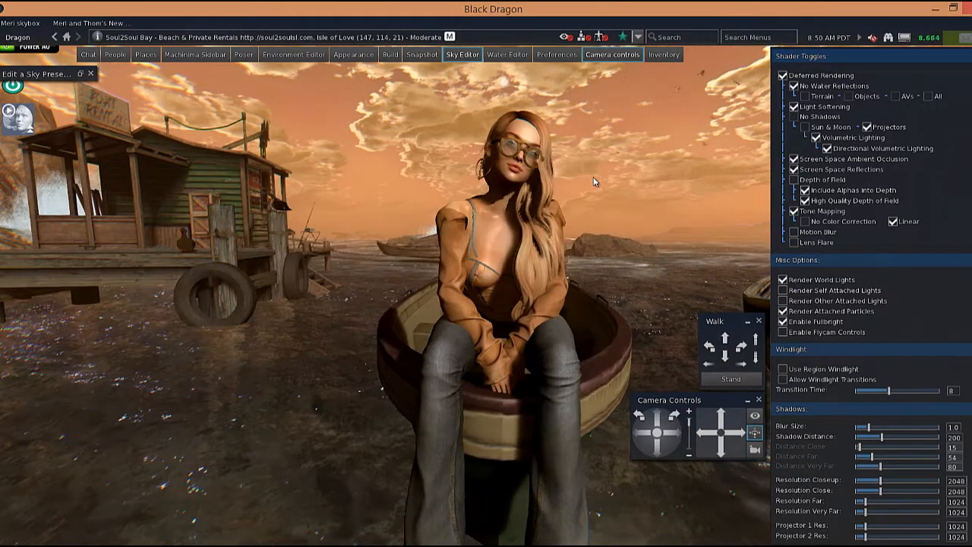
Focus and zoom the camera on the avatar and then the beach house to view the lighting.
{"action": "left_click", "coordinate": [520, 219], "text": "alt"}
{"action": "scroll", "coordinate": [495, 285], "scroll_direction": "up", "scroll_amount": 2}
{"action": "mouse_move", "coordinate": [495, 286]}
{"action": "left_mouse_down"}
{"action": "mouse_move", "coordinate": [490, 332]}
{"action": "mouse_move", "coordinate": [498, 286]}
{"action": "left_mouse_up"}
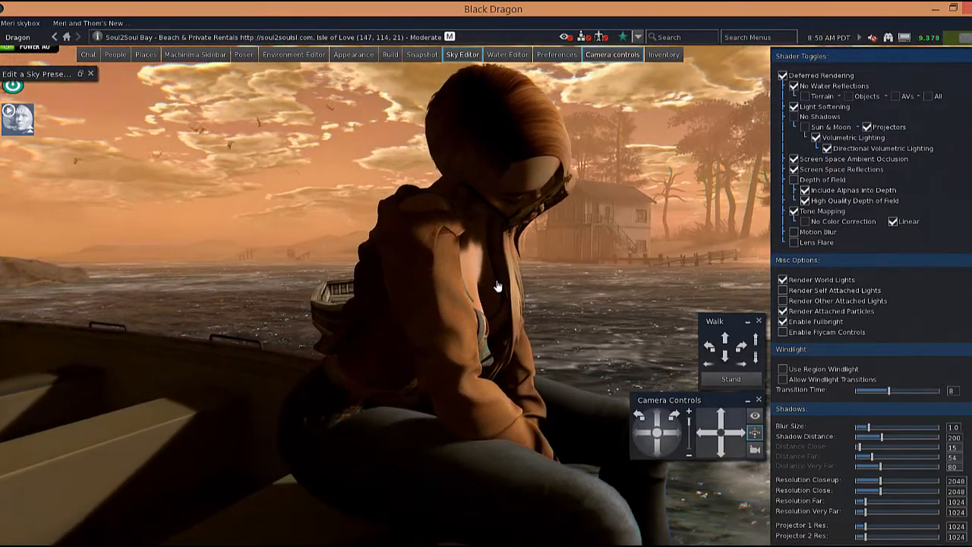
{"action": "left_click", "coordinate": [601, 232], "text": "alt"}
{"action": "scroll", "coordinate": [490, 279], "scroll_direction": "up", "scroll_amount": 5}
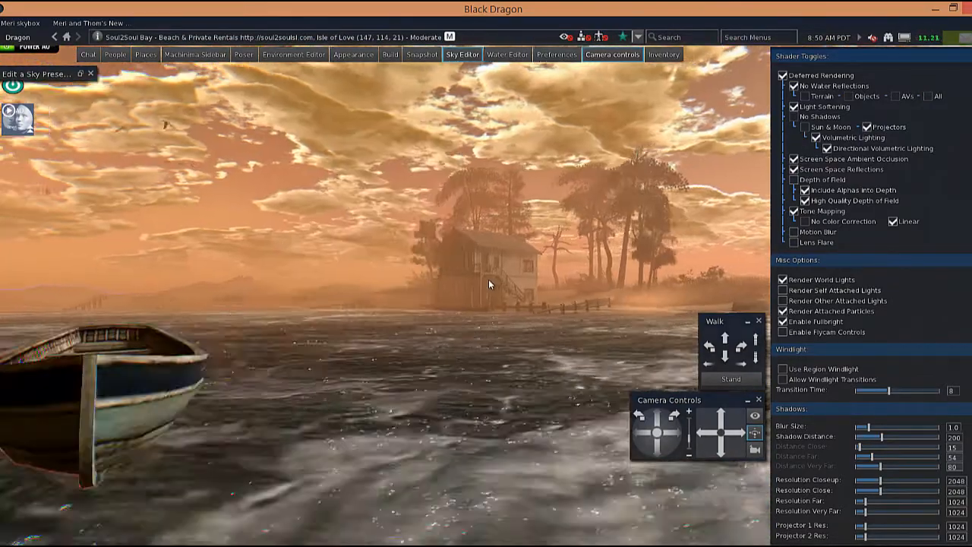
{"action": "scroll", "coordinate": [490, 283], "scroll_direction": "up", "scroll_amount": 5}
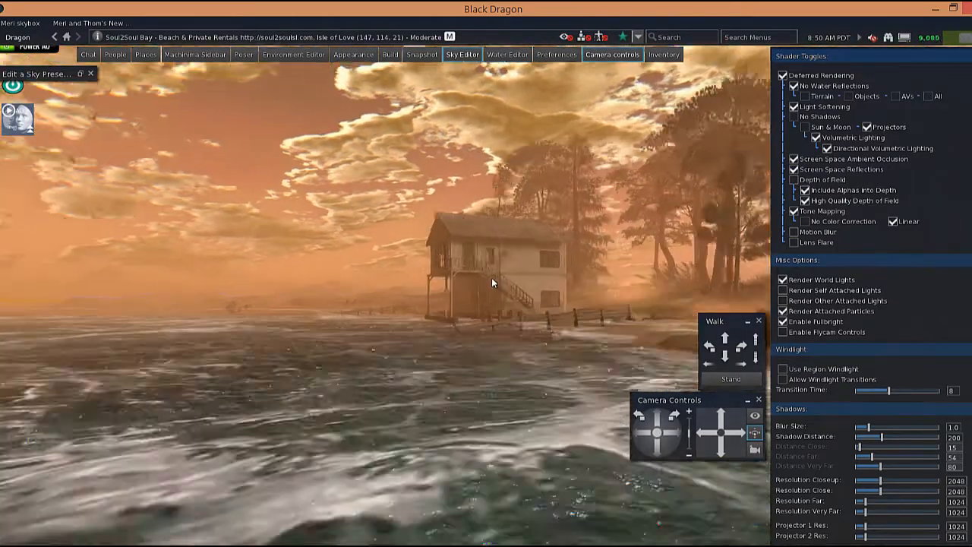
{"action": "scroll", "coordinate": [488, 283], "scroll_direction": "up", "scroll_amount": 5}
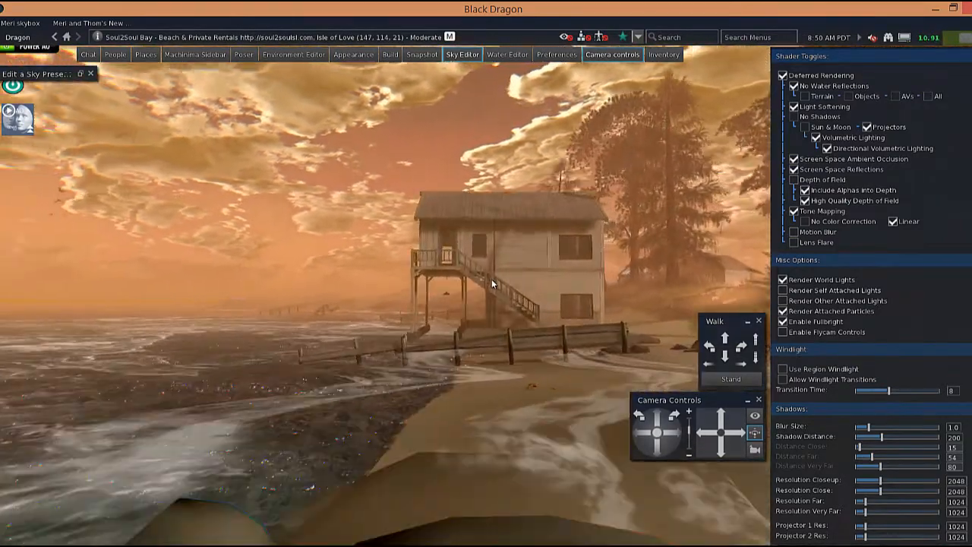
{"action": "scroll", "coordinate": [493, 284], "scroll_direction": "up", "scroll_amount": 2}
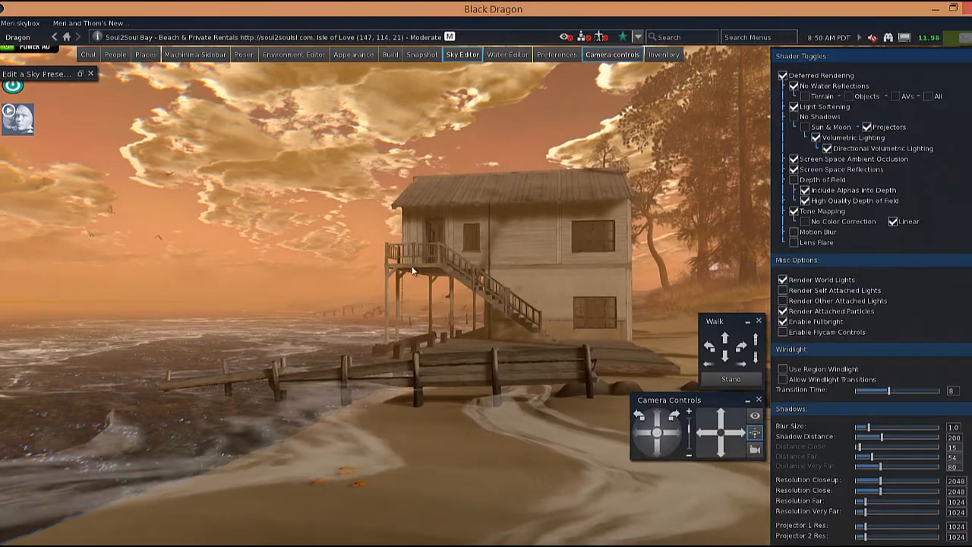
{"action": "left_click", "coordinate": [412, 270], "text": "alt"}
{"action": "scroll", "coordinate": [490, 282], "scroll_direction": "up", "scroll_amount": 4}
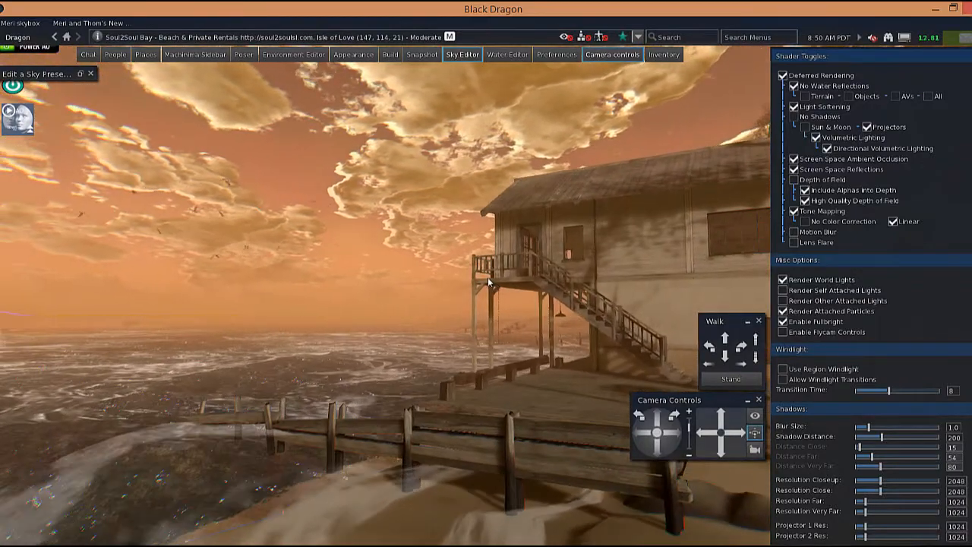
Move the camera along the shoreline and zoom in on the rowboat to examine the scene.
{"action": "left_click_drag", "start_coordinate": [488, 282], "coordinate": [494, 284]}
{"action": "scroll", "coordinate": [494, 285], "scroll_direction": "up", "scroll_amount": 8}
{"action": "scroll", "coordinate": [495, 285], "scroll_direction": "up", "scroll_amount": 5}
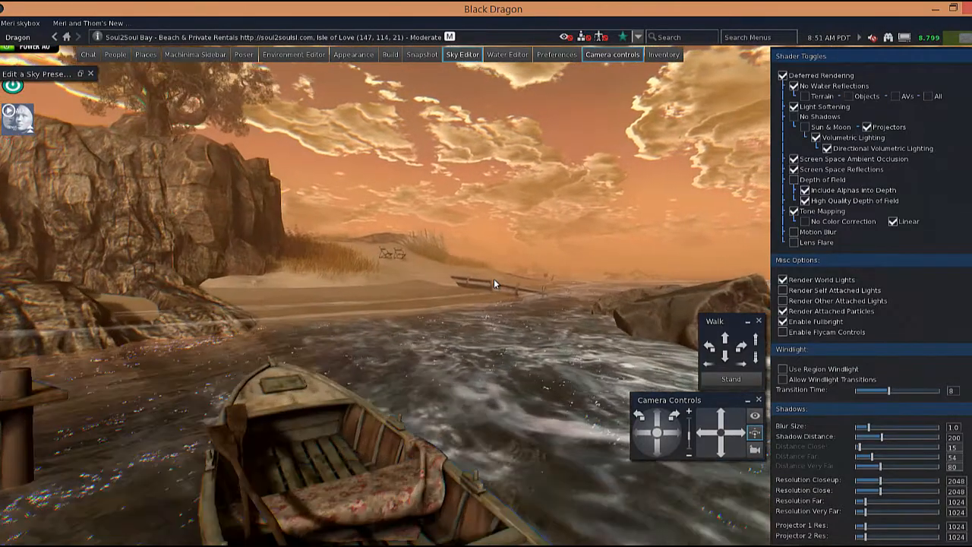
{"action": "scroll", "coordinate": [494, 285], "scroll_direction": "down", "scroll_amount": 2}
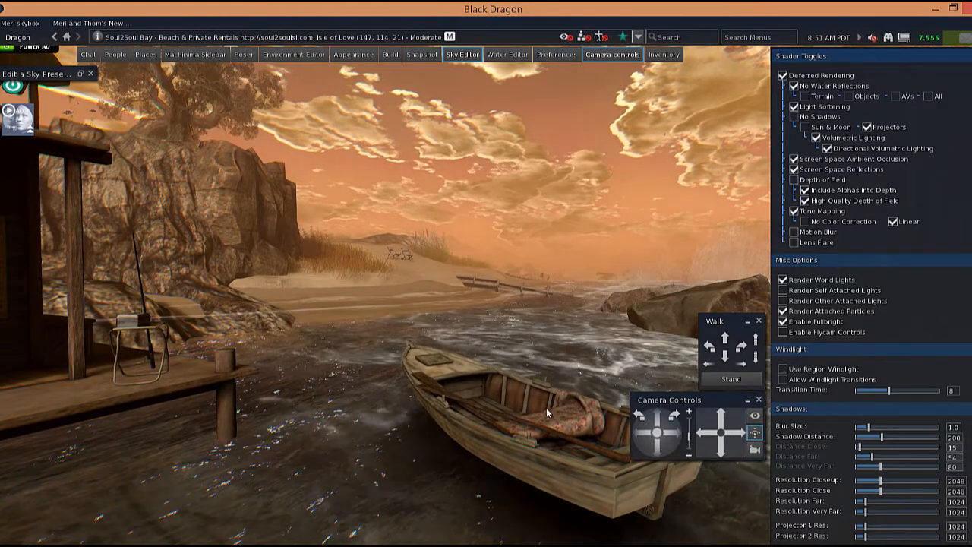
{"action": "scroll", "coordinate": [493, 285], "scroll_direction": "up", "scroll_amount": 5}
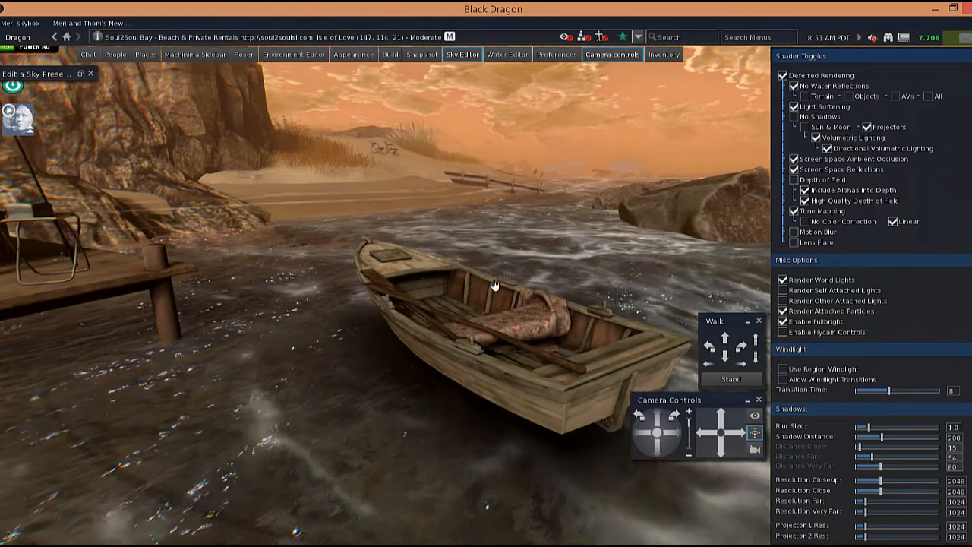
{"action": "scroll", "coordinate": [494, 285], "scroll_direction": "up", "scroll_amount": 5}
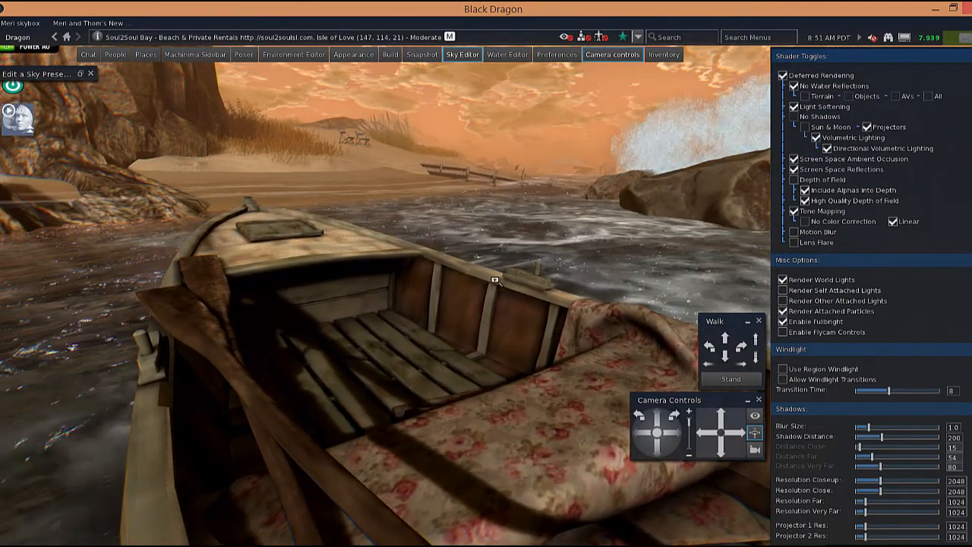
{"action": "left_click_drag", "start_coordinate": [658, 452], "coordinate": [657, 451]}
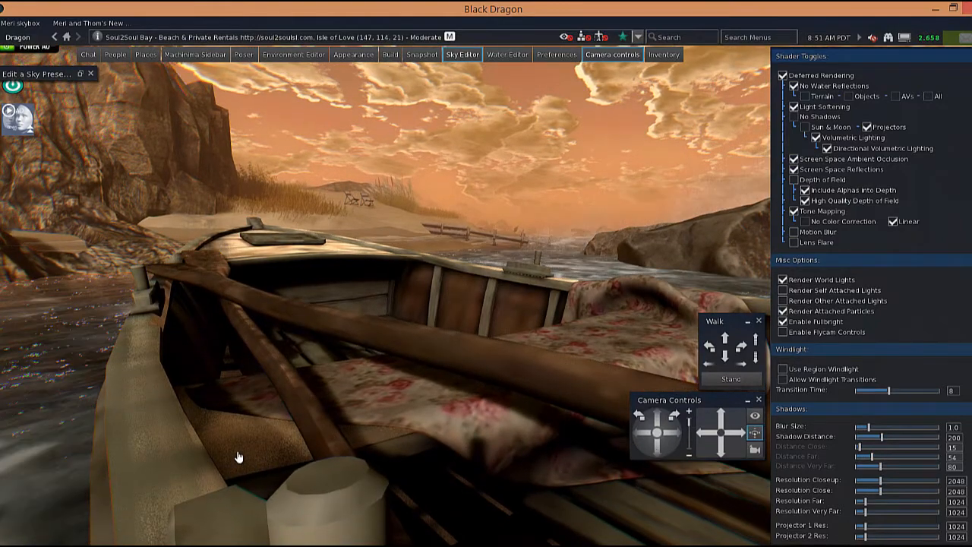